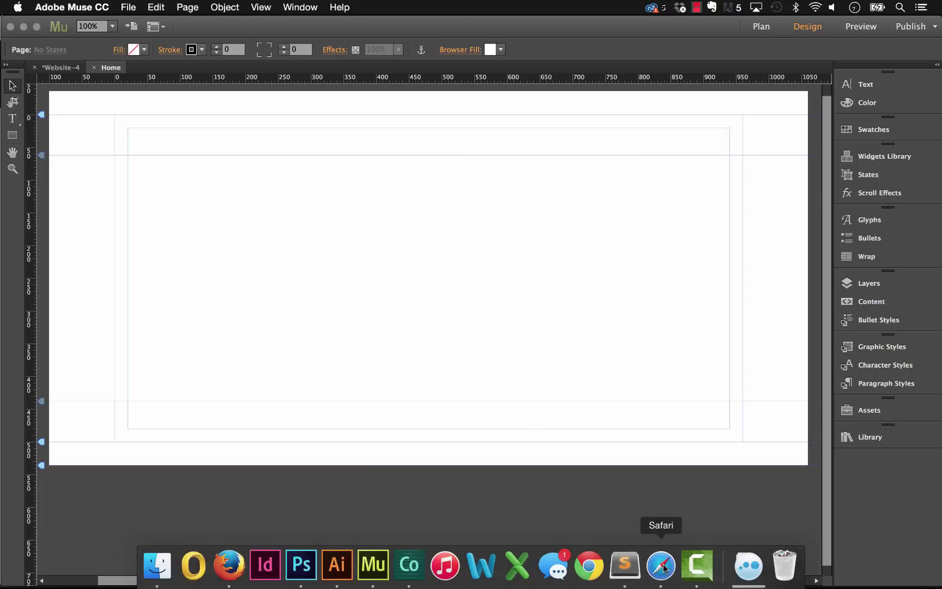
# - Bring up the MNHTN theme demo in Safari and scroll to watch the DOSE logo shrink
pyautogui.click(661, 567)
pyautogui.moveTo(585, 47); pyautogui.dragTo(578, 50)
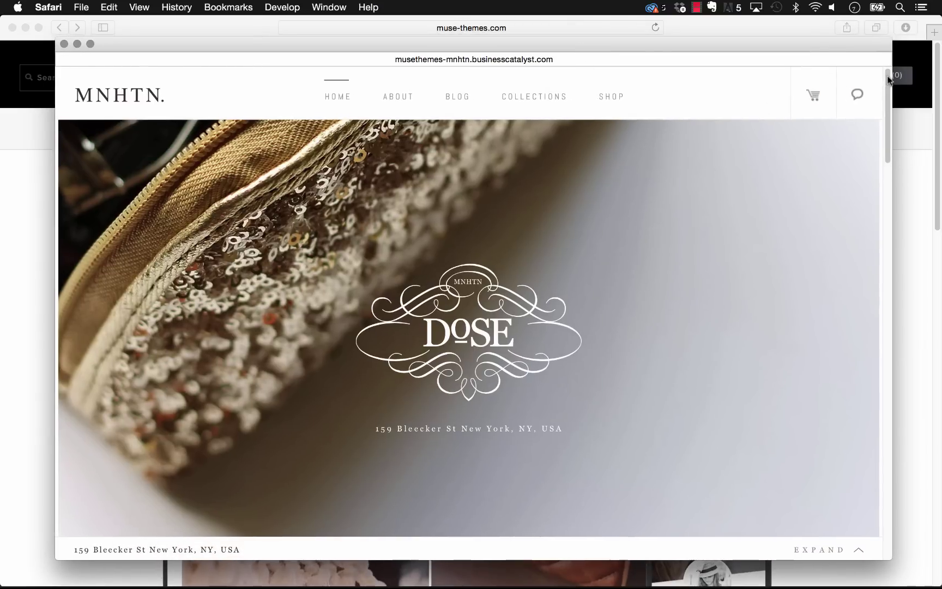
pyautogui.scroll(-1, 889, 81)
pyautogui.scroll(1, 888, 80)
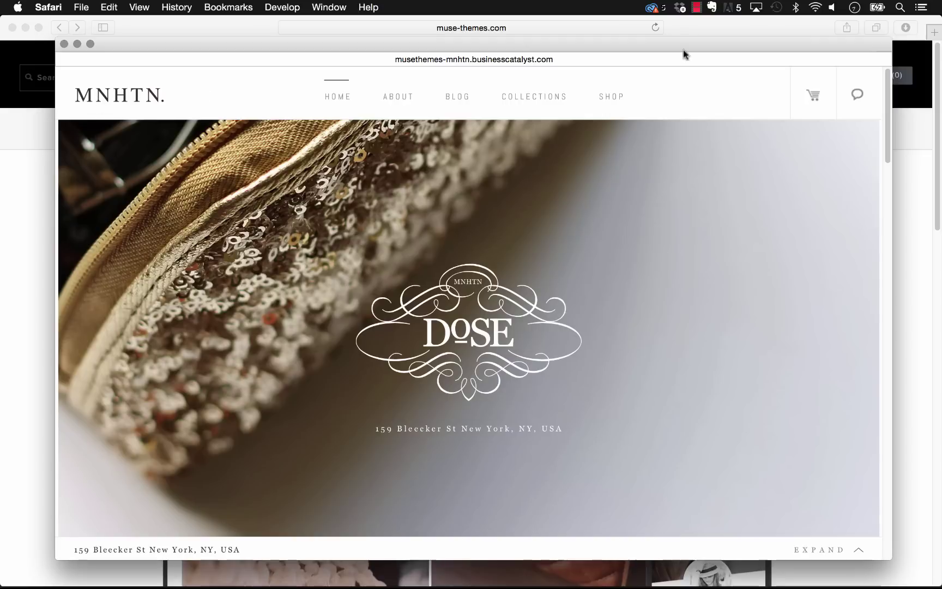
pyautogui.scroll(-1, 889, 85)
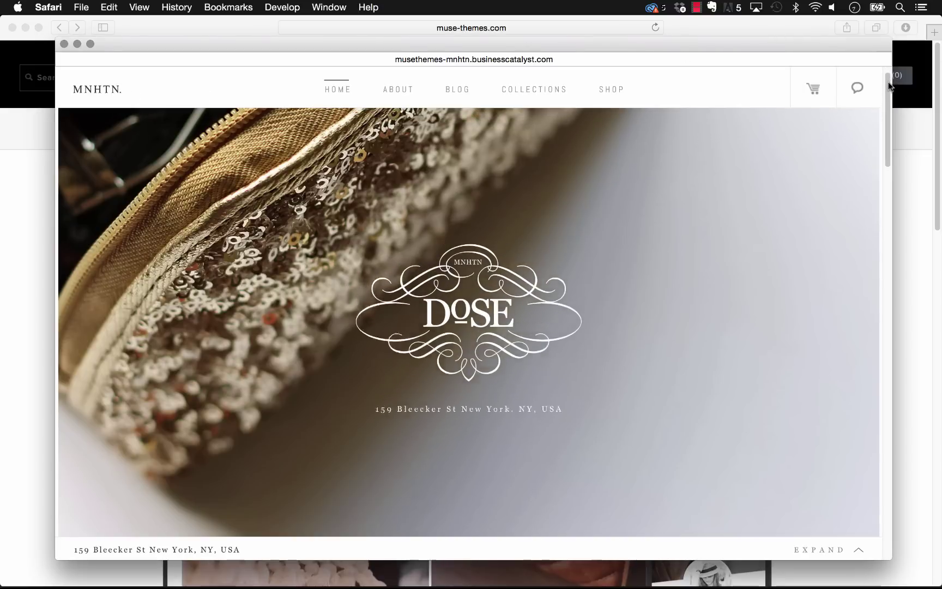
pyautogui.moveTo(887, 70)
pyautogui.mouseDown()
pyautogui.moveTo(898, 189)
pyautogui.moveTo(890, 305)
pyautogui.moveTo(873, 78)
pyautogui.mouseUp()
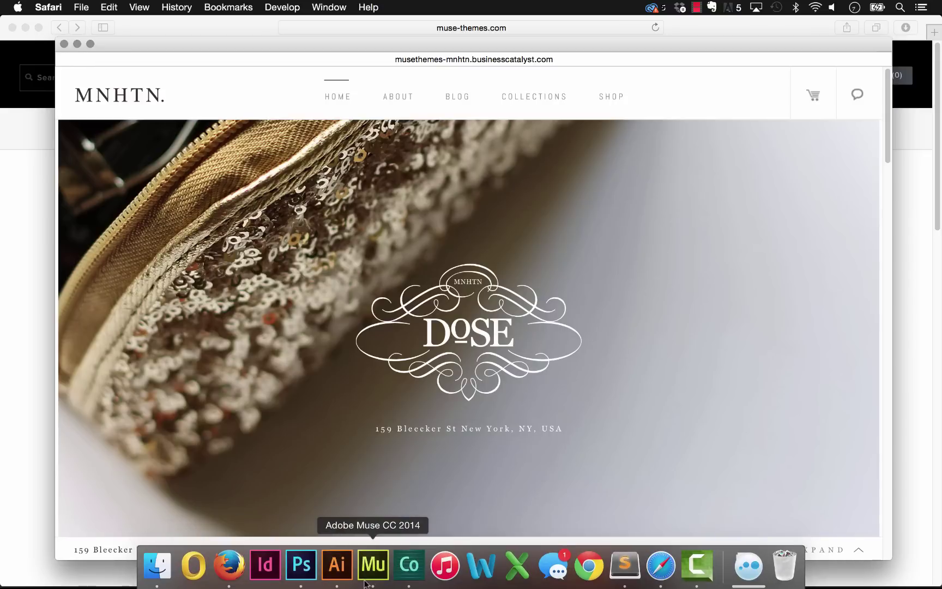
# - Drag the 048 – Scale Scroll (Images) widget from the Library to the page's top left and review its options
pyautogui.click(372, 567)
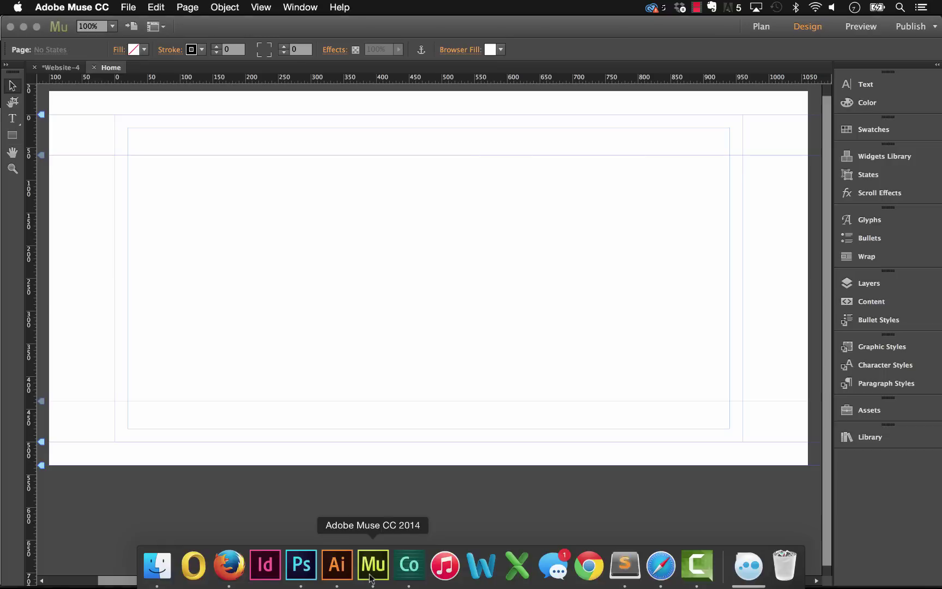
pyautogui.click(886, 436)
pyautogui.scroll(-8, 647, 488)
pyautogui.scroll(-6, 647, 488)
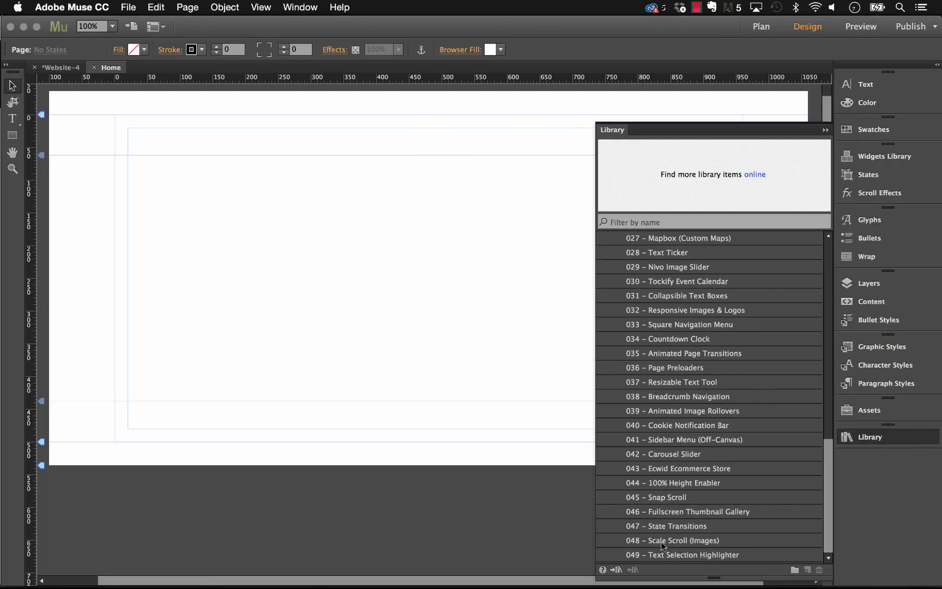
pyautogui.moveTo(661, 540); pyautogui.dragTo(128, 127)
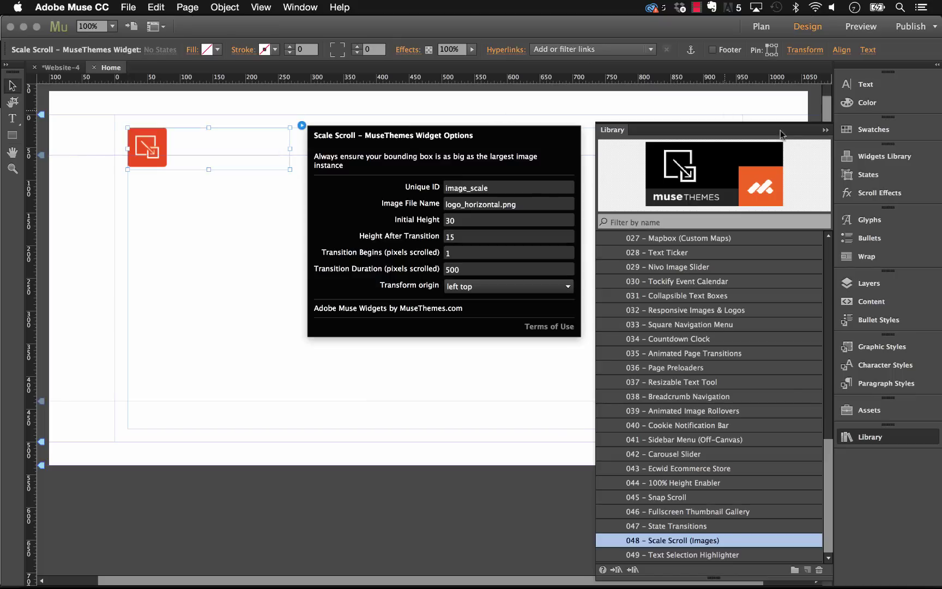
pyautogui.click(825, 129)
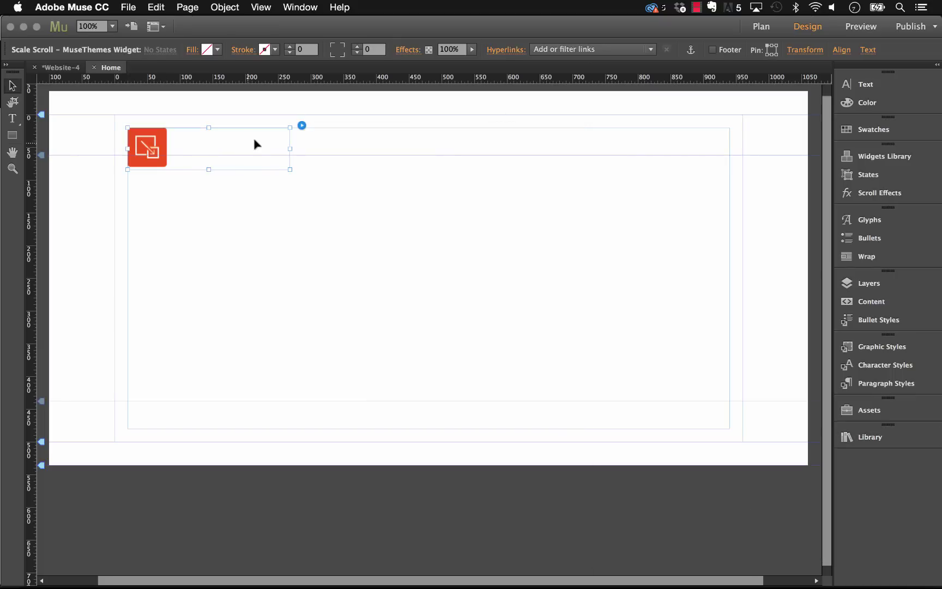
pyautogui.click(302, 126)
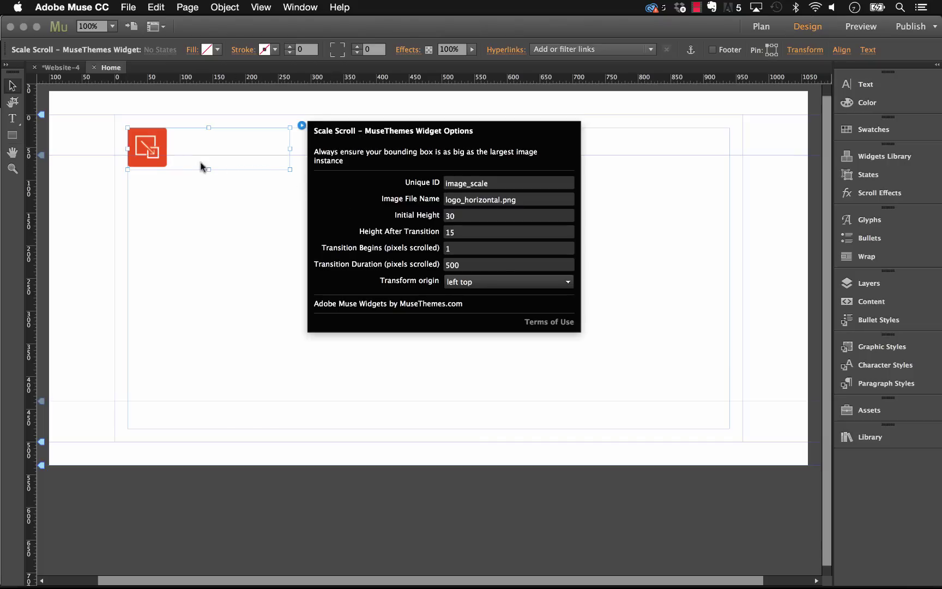
pyautogui.click(160, 117)
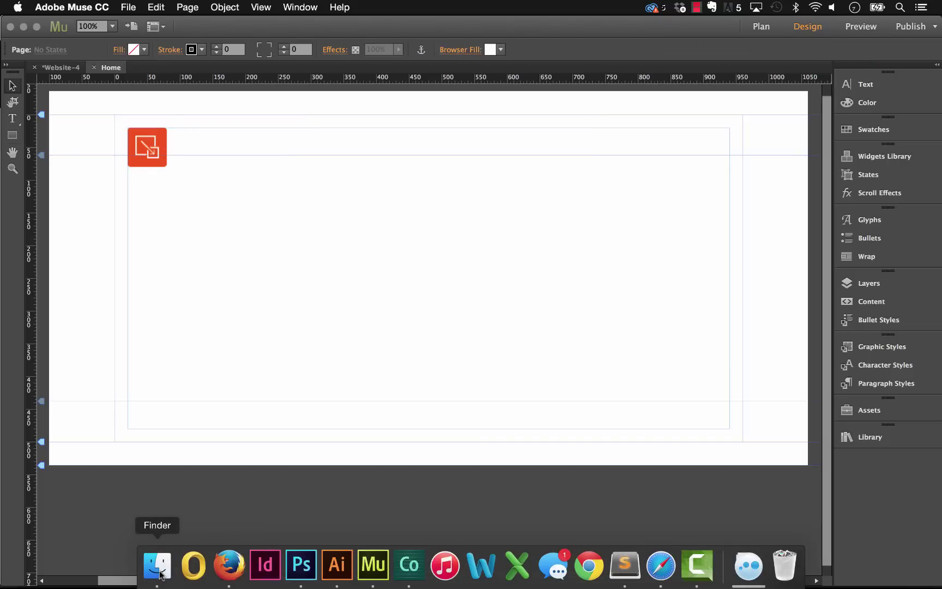
# - Quick Look logo.png in the Transitions folder in Finder
pyautogui.click(157, 564)
pyautogui.press('space')
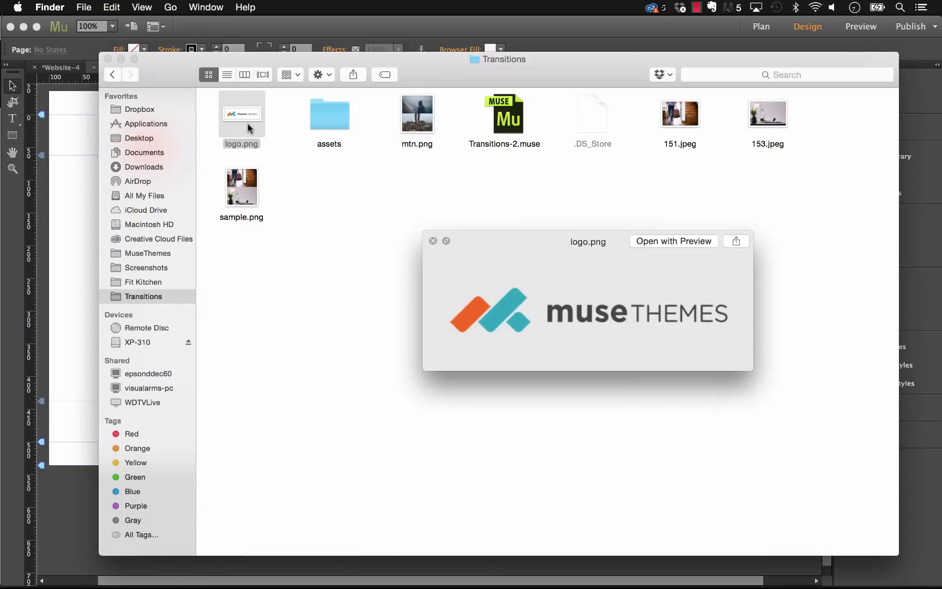
pyautogui.press('space')
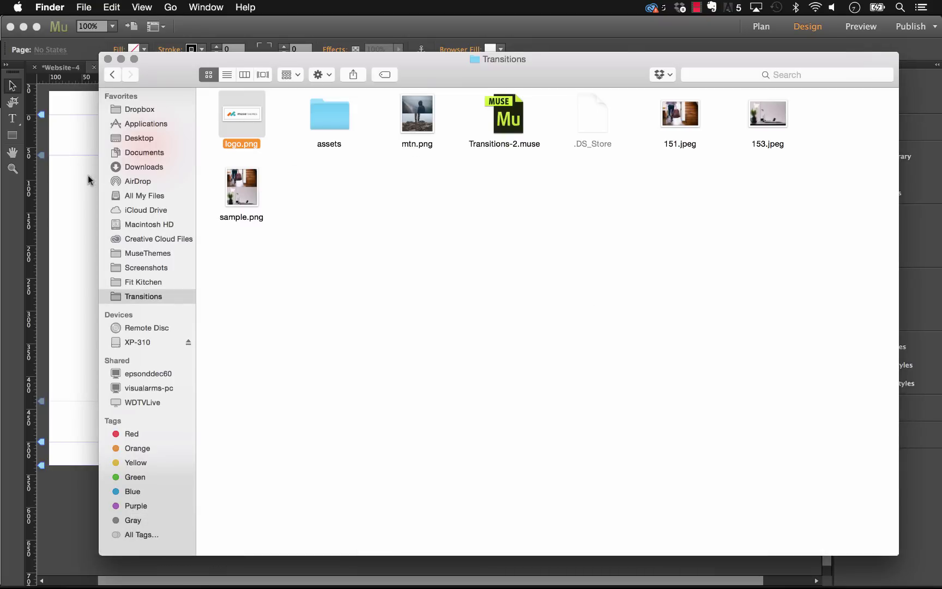
# - Add Transitions/logo.png via File > Add Files for Upload and confirm it appears in Assets
pyautogui.click(79, 178)
pyautogui.click(129, 7)
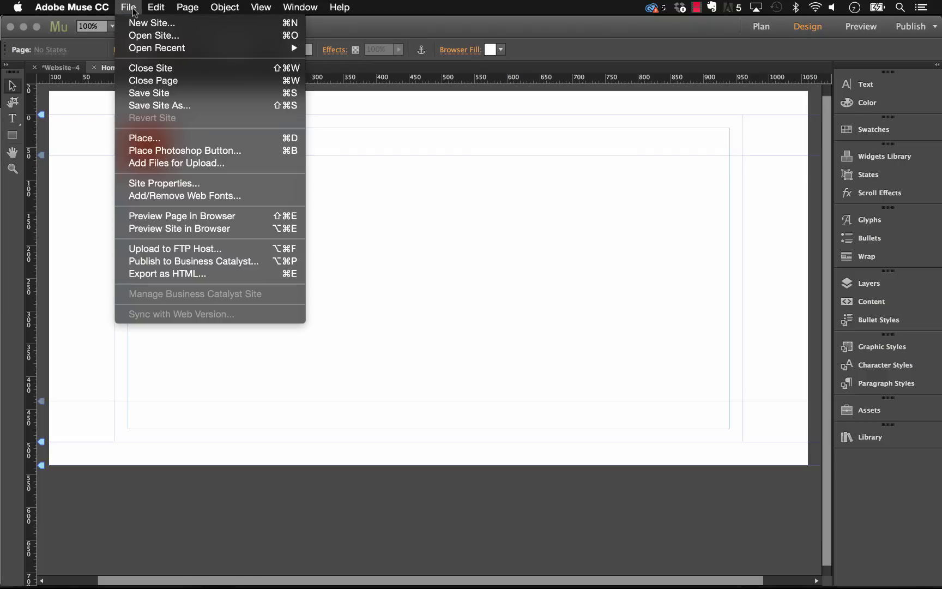
pyautogui.click(176, 163)
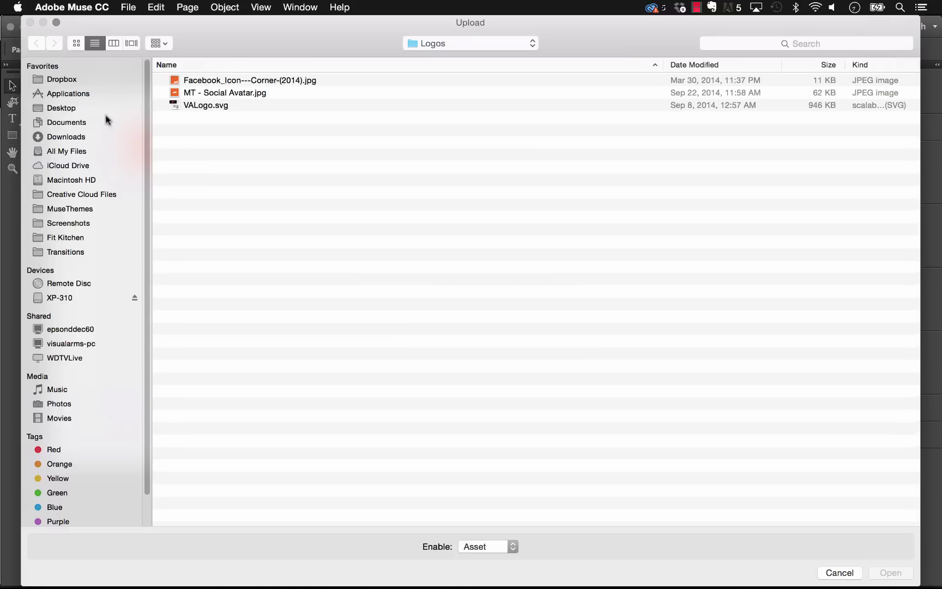
pyautogui.click(68, 252)
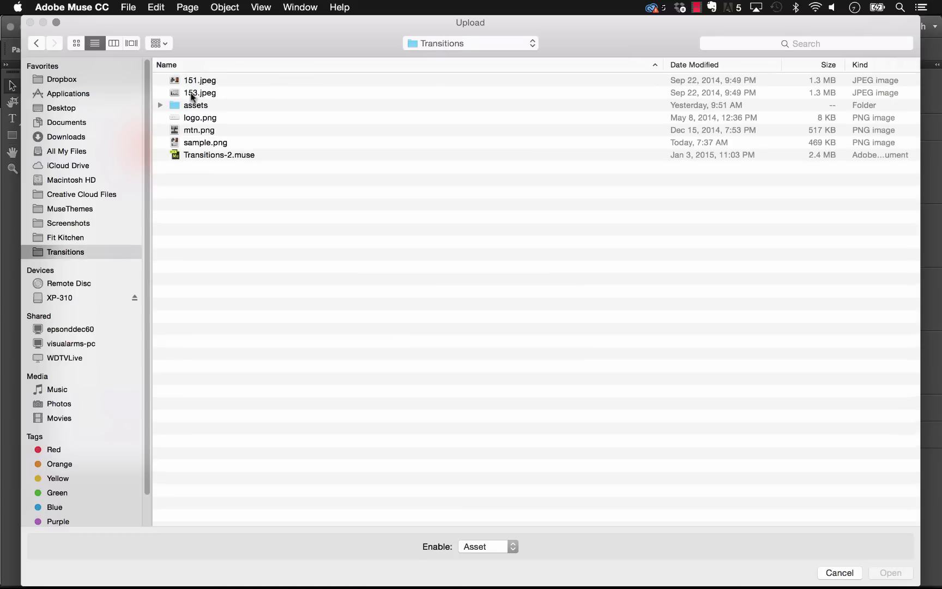
pyautogui.click(200, 118)
pyautogui.click(891, 573)
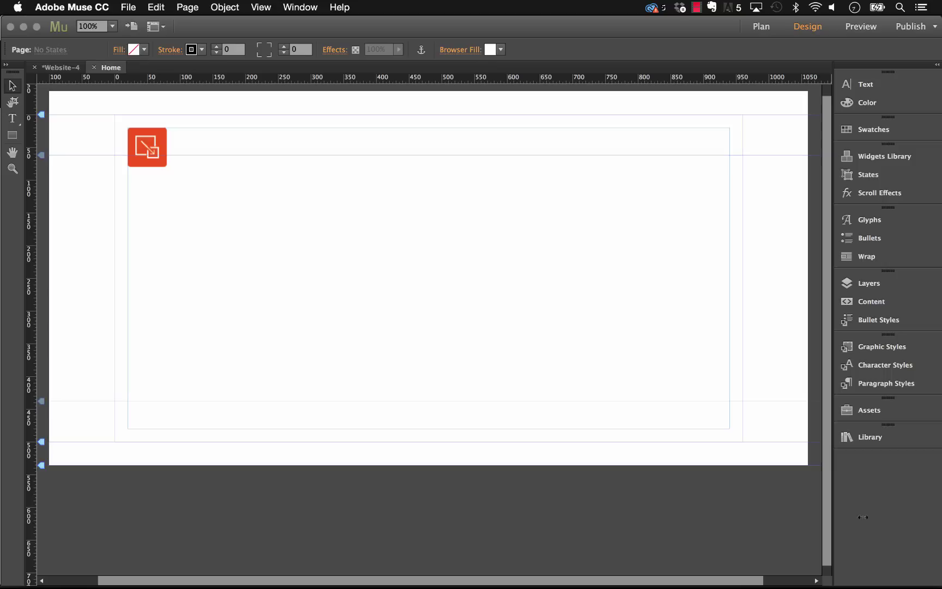
pyautogui.click(872, 406)
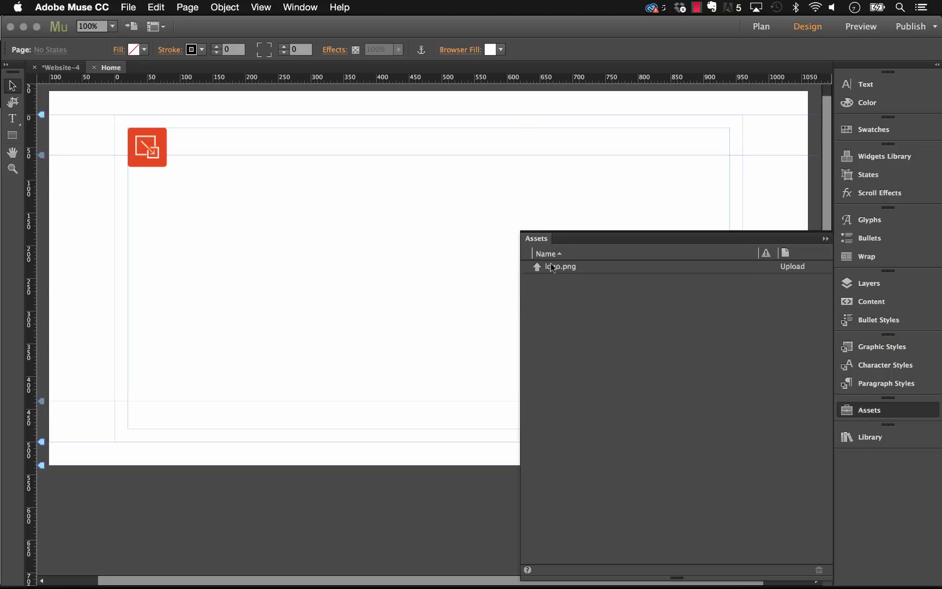
pyautogui.click(824, 239)
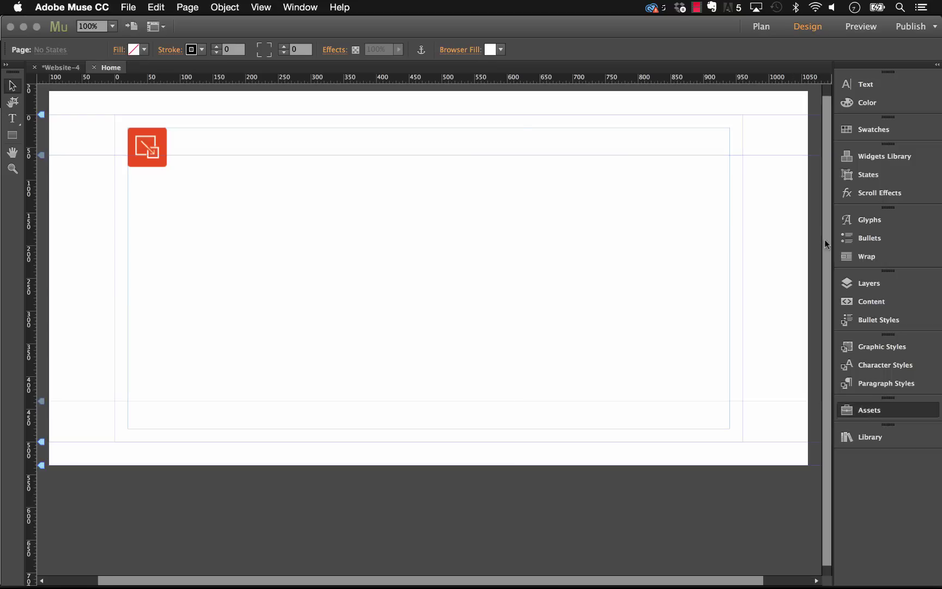
pyautogui.click(190, 165)
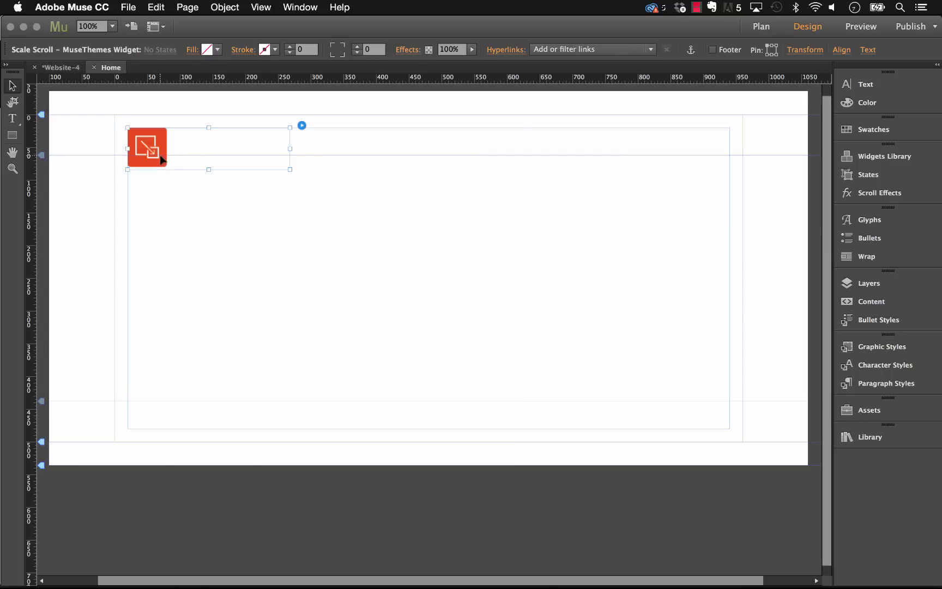
# - Set the widget's Image File Name to logo.png and its Initial Height to 176
pyautogui.click(301, 126)
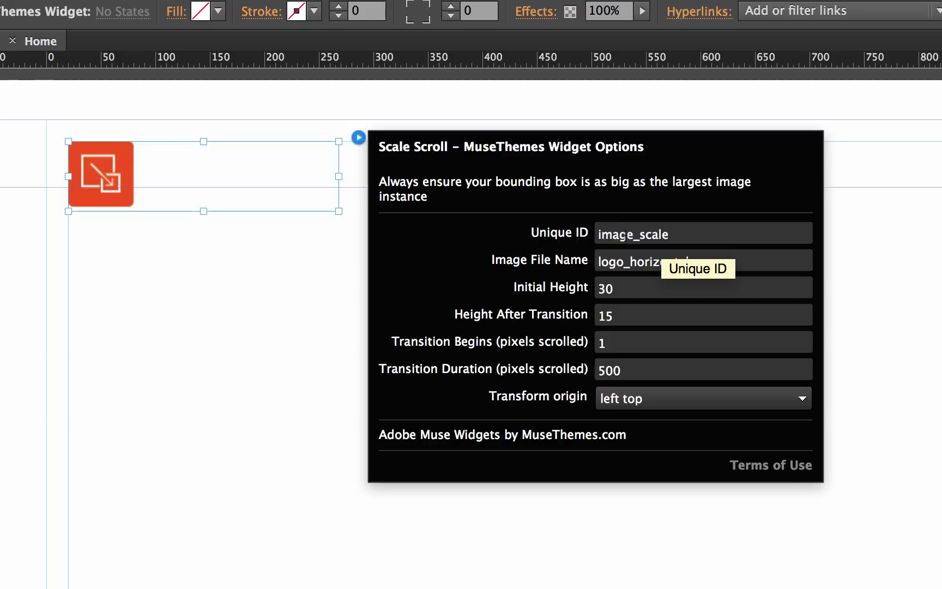
pyautogui.click(681, 261)
pyautogui.moveTo(738, 260); pyautogui.dragTo(576, 267)
pyautogui.write('logo.png')
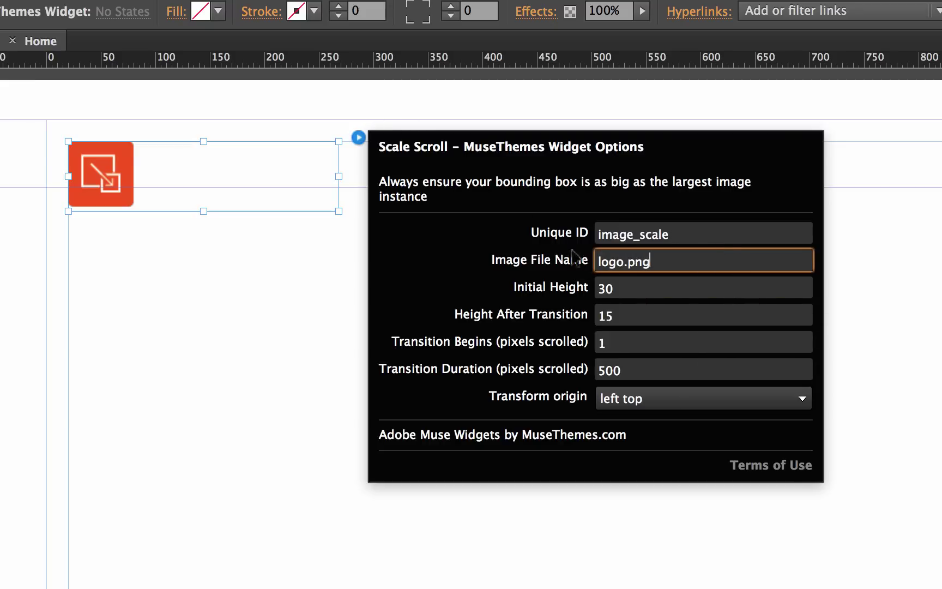
pyautogui.press('Tab')
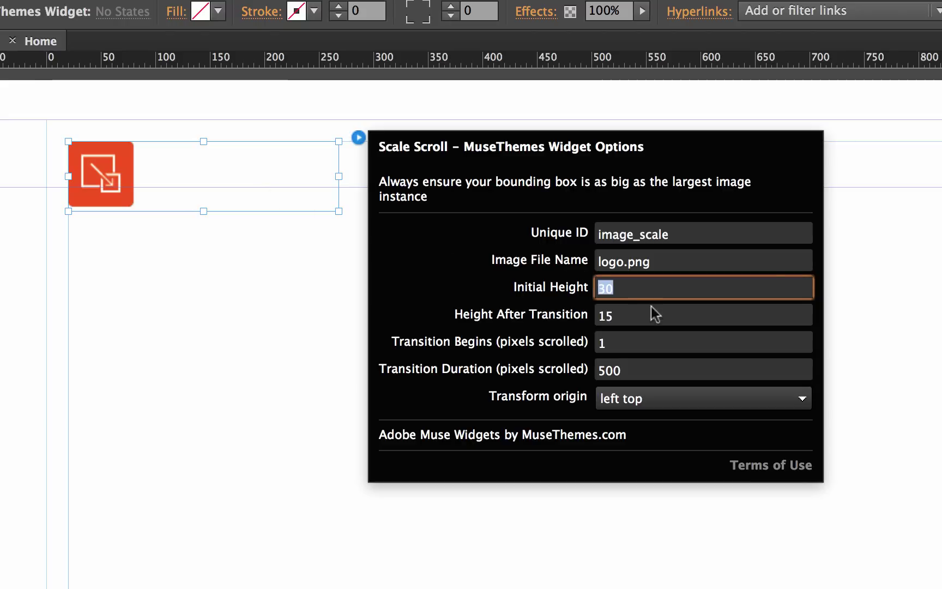
pyautogui.write('176')
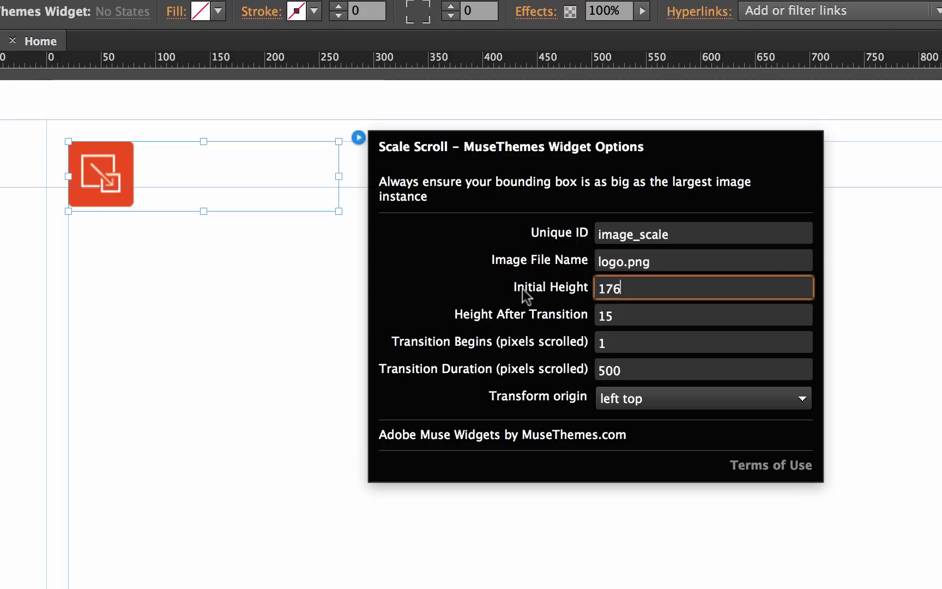
pyautogui.press('Tab')
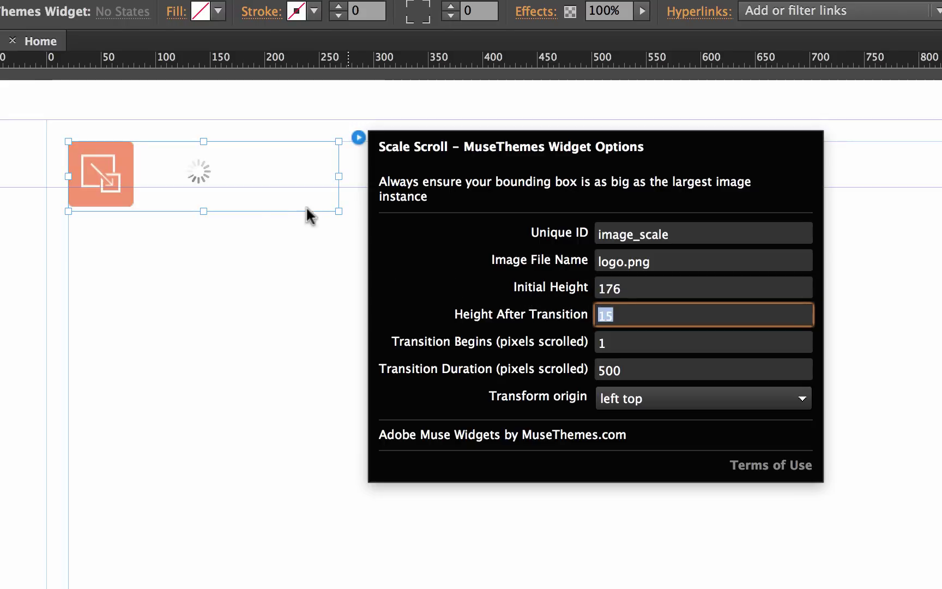
pyautogui.click(261, 184)
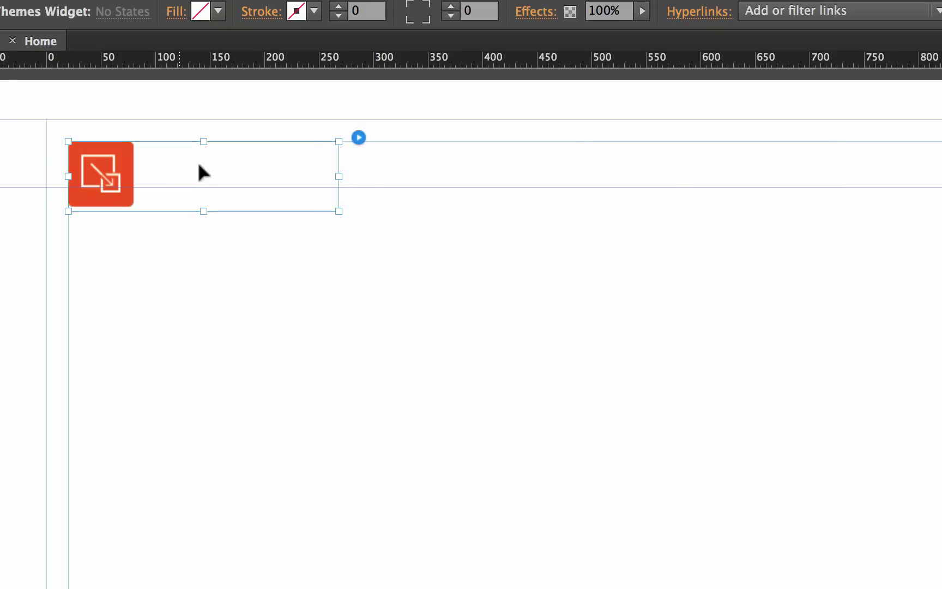
pyautogui.click(358, 139)
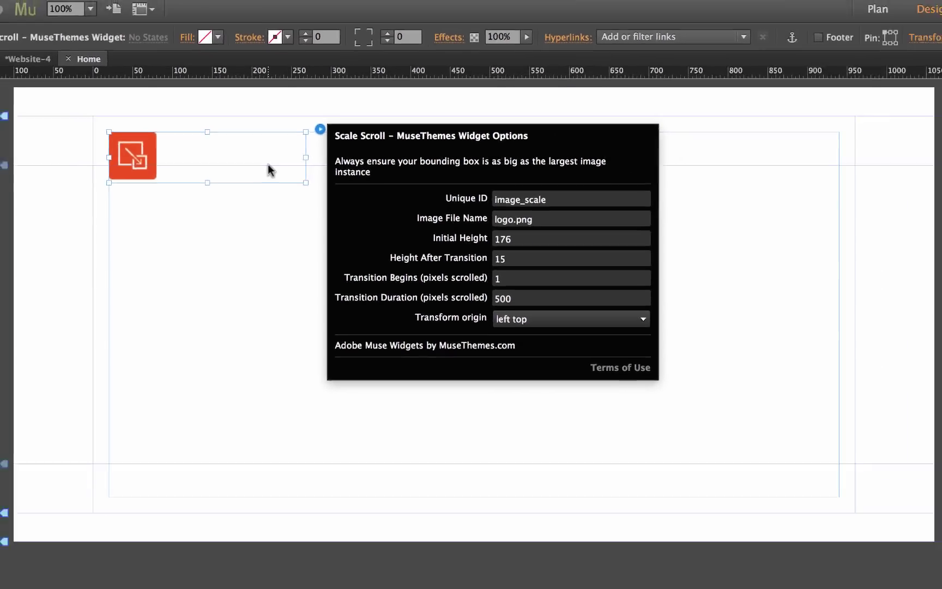
pyautogui.press('Escape')
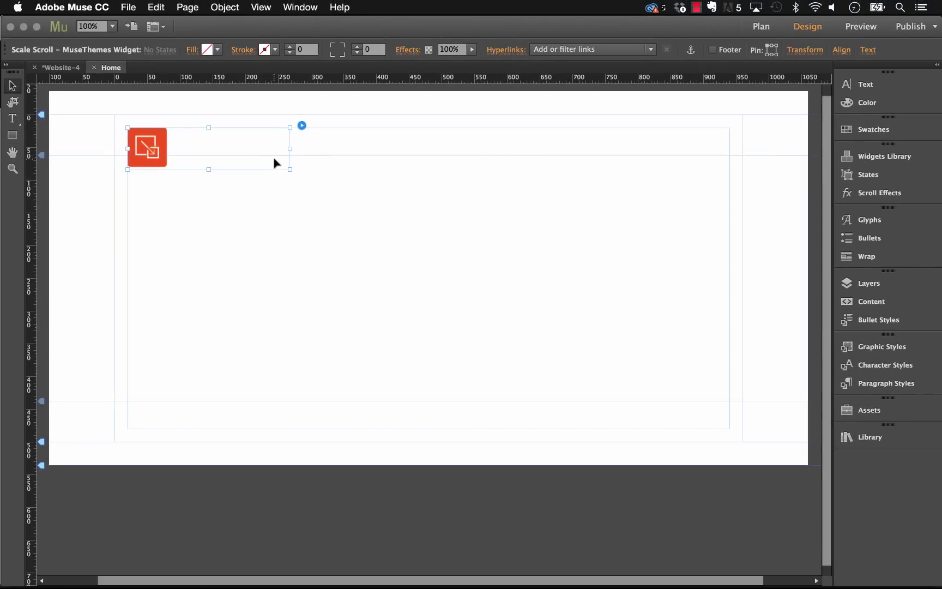
# - Resize the Scale Scroll widget frame to W 500 and H 176 in the Transform panel
pyautogui.click(805, 50)
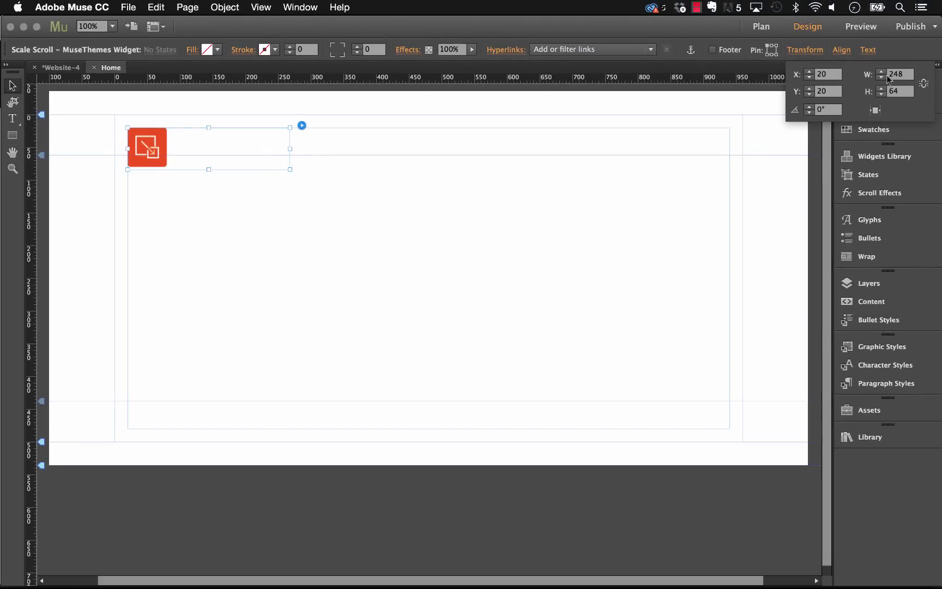
pyautogui.click(910, 75)
pyautogui.write('500')
pyautogui.press('Tab')
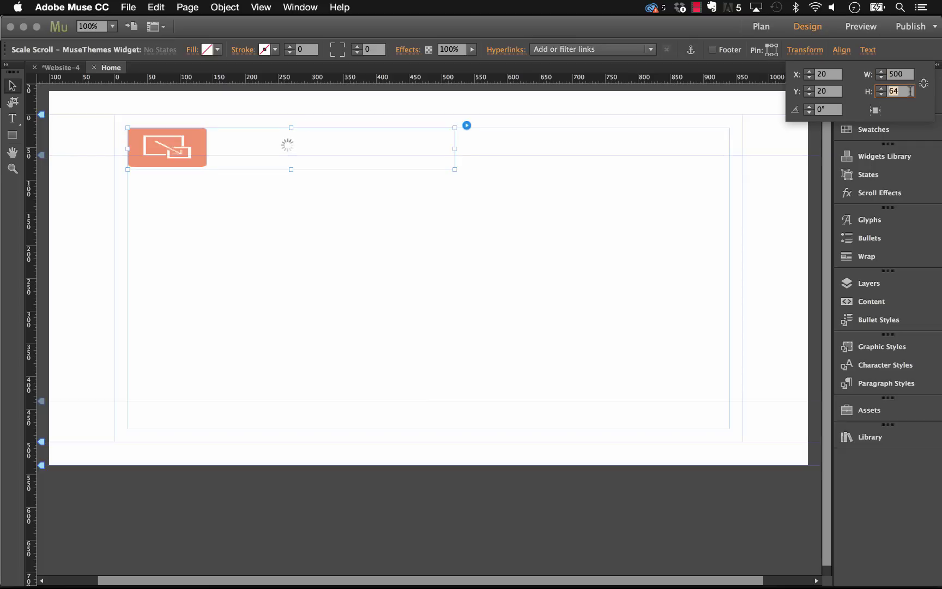
pyautogui.write('176')
pyautogui.press('Return')
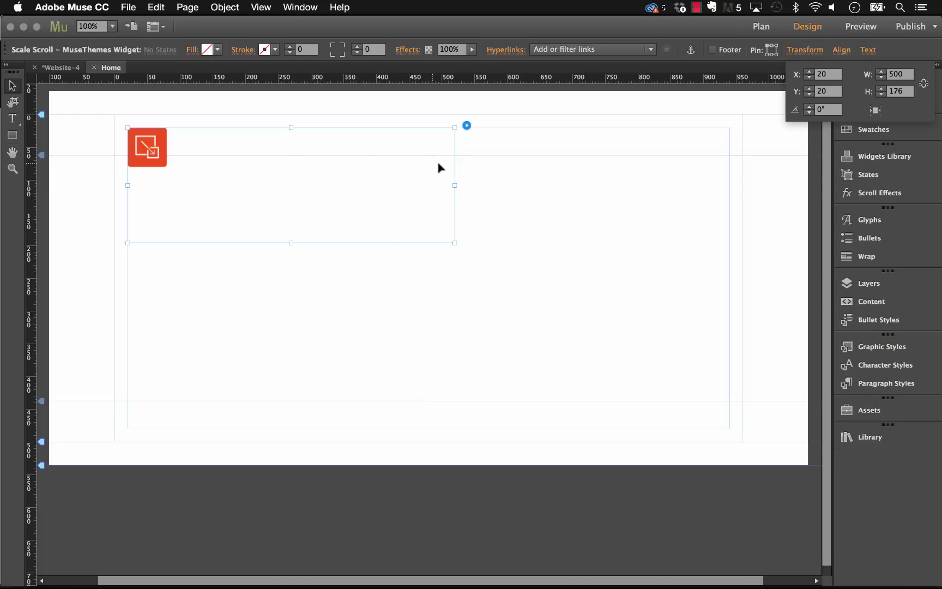
# - Change the widget's Height After Transition from 15 to 30
pyautogui.click(466, 125)
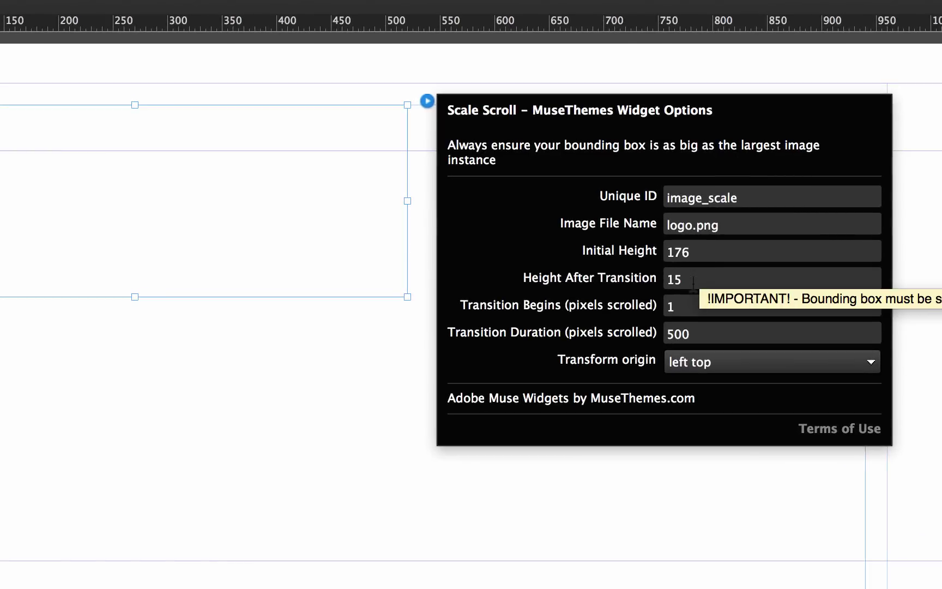
pyautogui.click(638, 246)
pyautogui.moveTo(684, 281); pyautogui.dragTo(639, 290)
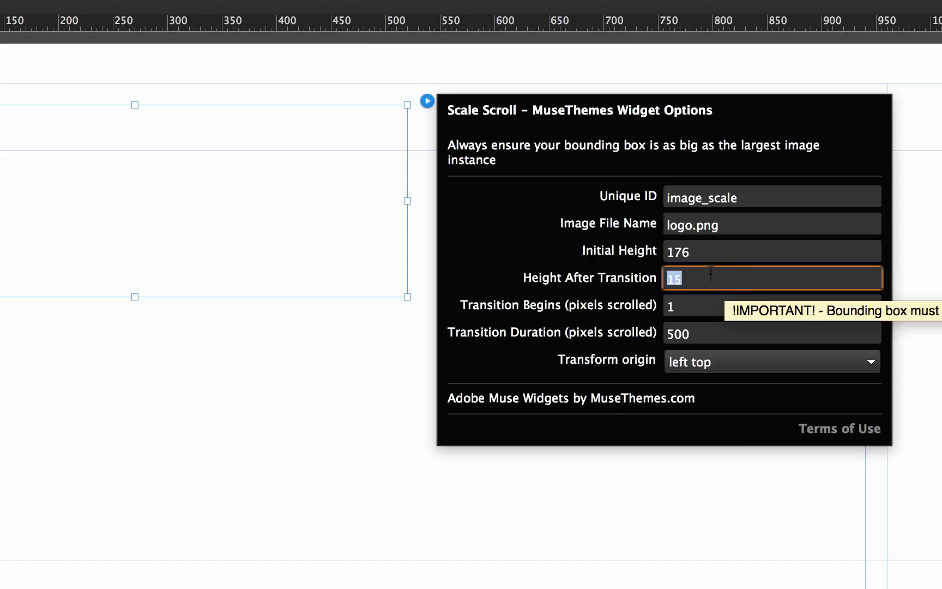
pyautogui.write('30')
pyautogui.press('Tab')
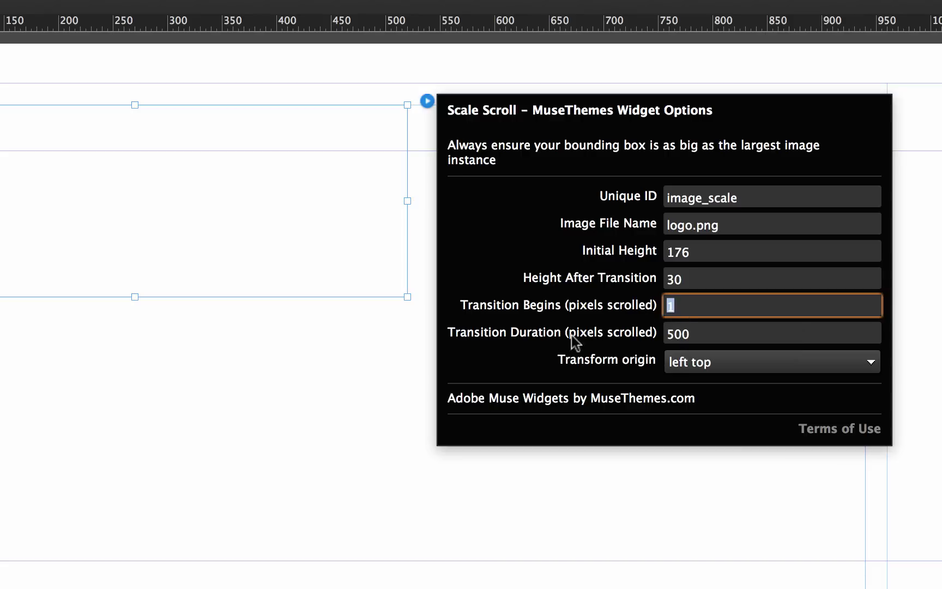
# - Keep Transition Duration at 500 and the transform origin at left top
pyautogui.moveTo(693, 338); pyautogui.dragTo(661, 335)
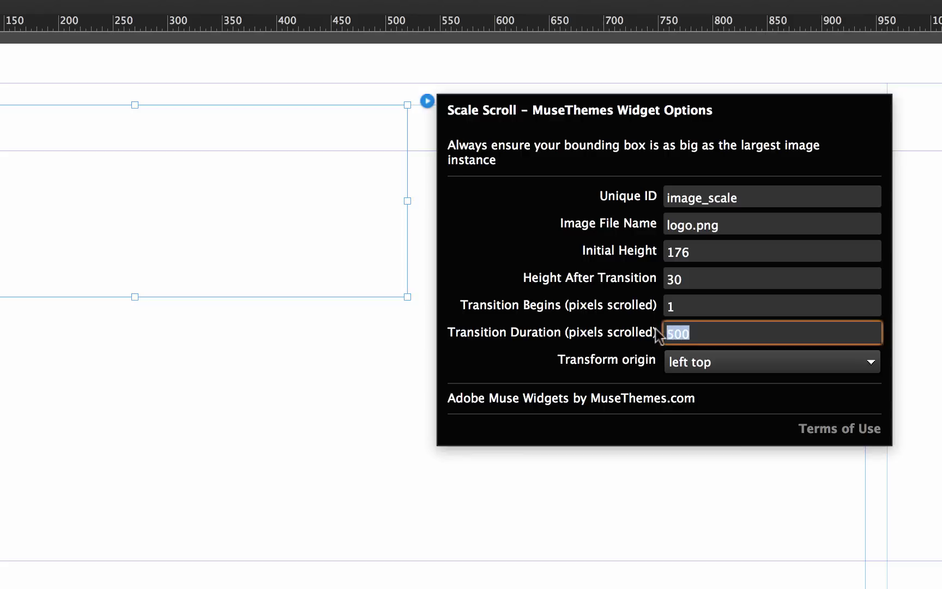
pyautogui.click(696, 339)
pyautogui.moveTo(707, 335); pyautogui.dragTo(653, 332)
pyautogui.write('10')
pyautogui.moveTo(688, 335); pyautogui.dragTo(631, 330)
pyautogui.write('500')
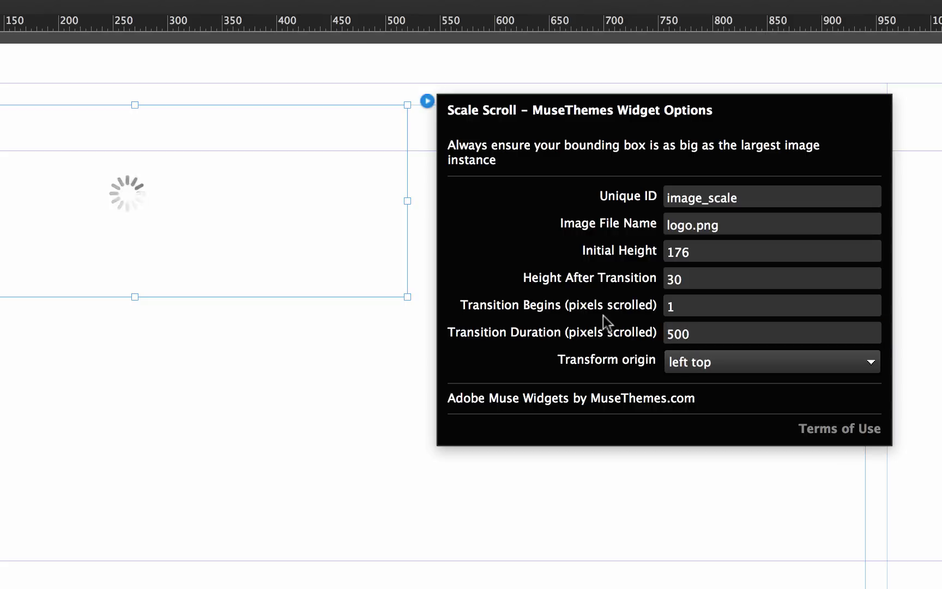
pyautogui.press('Return')
pyautogui.click(706, 368)
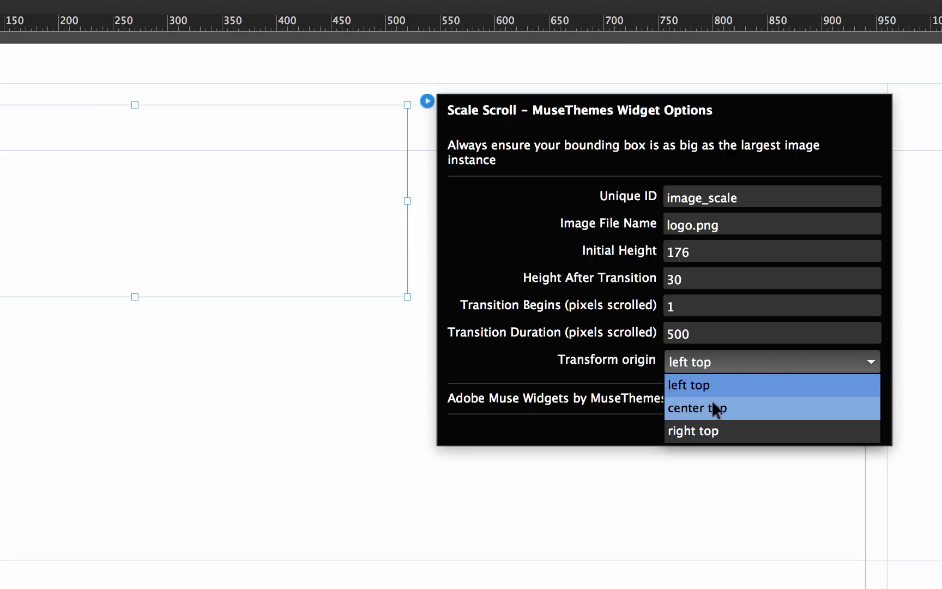
pyautogui.click(700, 364)
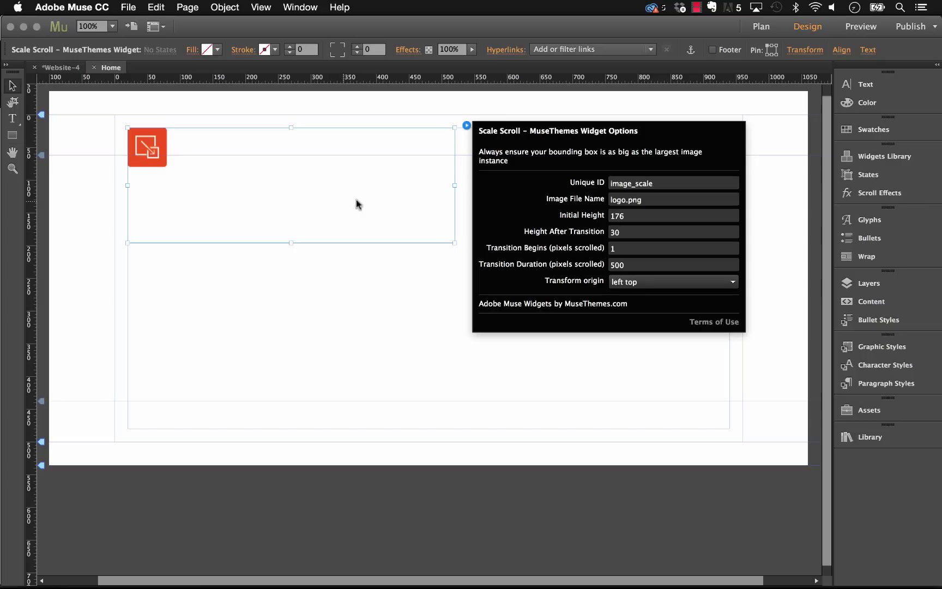
# - Close the widget options and preview the page in Safari with File > Preview Page in Browser
pyautogui.click(400, 219)
pyautogui.click(382, 282)
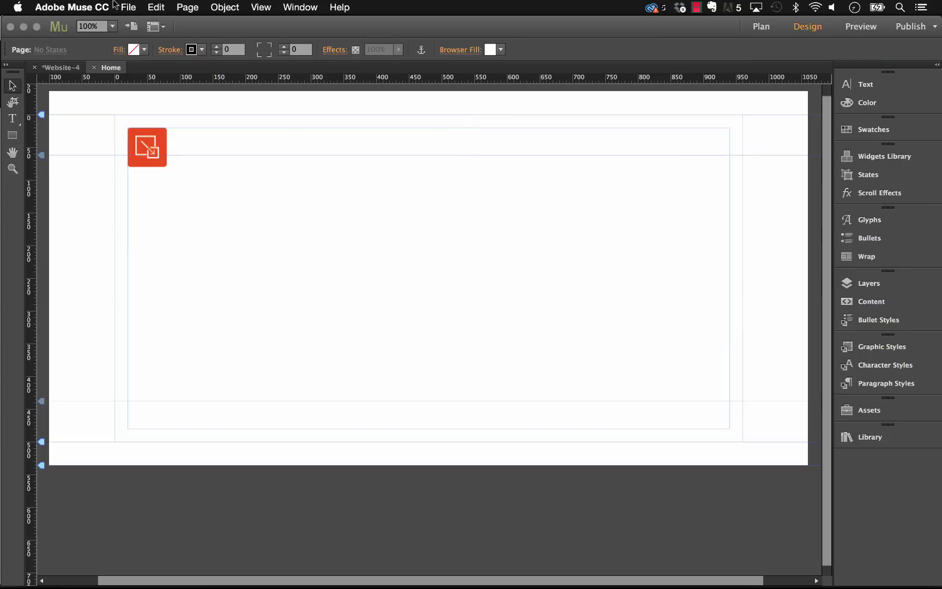
pyautogui.click(128, 7)
pyautogui.click(189, 218)
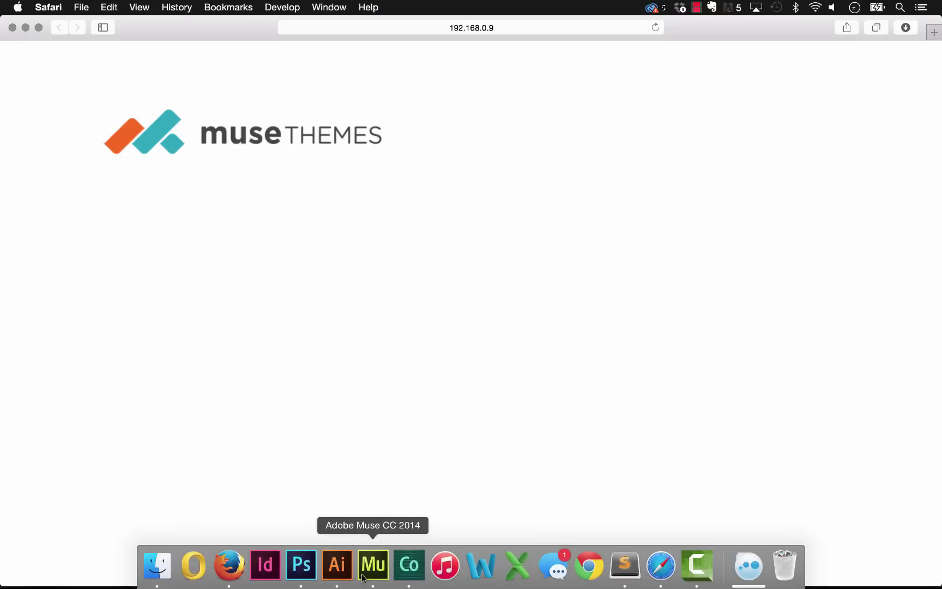
# - Drag the bottom-of-page guide down to lengthen the page, then preview and scroll it in Safari
pyautogui.click(373, 565)
pyautogui.moveTo(42, 441); pyautogui.dragTo(71, 570)
pyautogui.scroll(10, 241, 194)
pyautogui.click(128, 7)
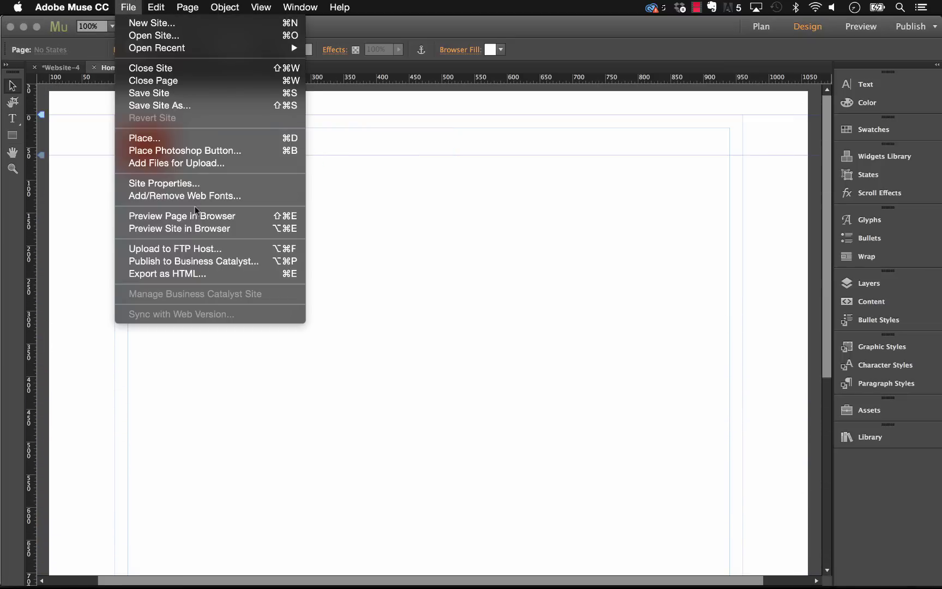
pyautogui.click(196, 213)
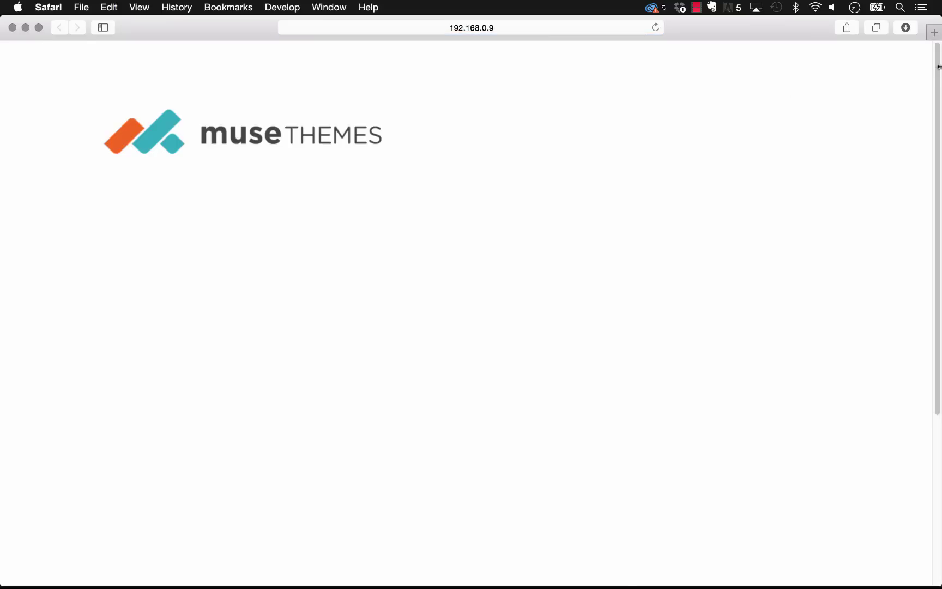
pyautogui.moveTo(937, 55)
pyautogui.mouseDown()
pyautogui.moveTo(938, 94)
pyautogui.moveTo(931, 46)
pyautogui.moveTo(938, 95)
pyautogui.moveTo(933, 38)
pyautogui.moveTo(937, 74)
pyautogui.moveTo(937, 59)
pyautogui.mouseUp()
# - Change the widget's Height After Transition to 70 and its Transform origin to right top
pyautogui.moveTo(68, 587)
pyautogui.click(373, 567)
pyautogui.click(248, 180)
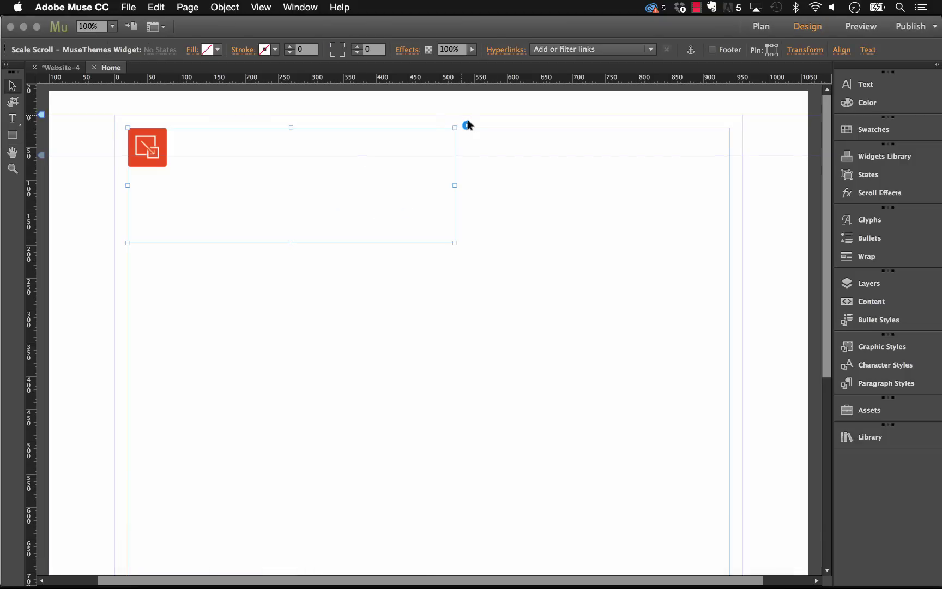
pyautogui.click(467, 126)
pyautogui.click(640, 235)
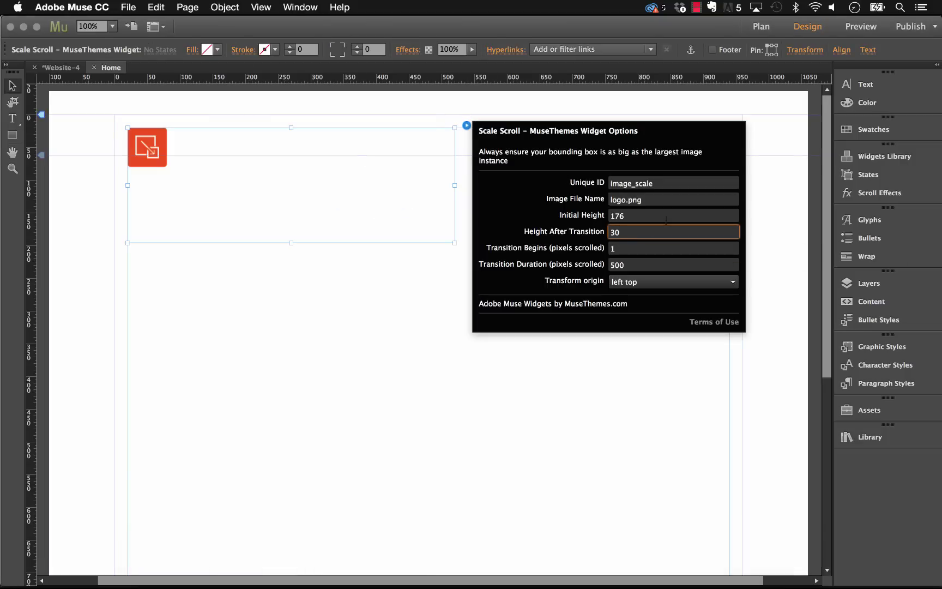
pyautogui.press('BackSpace')
pyautogui.press('BackSpace')
pyautogui.press('Return')
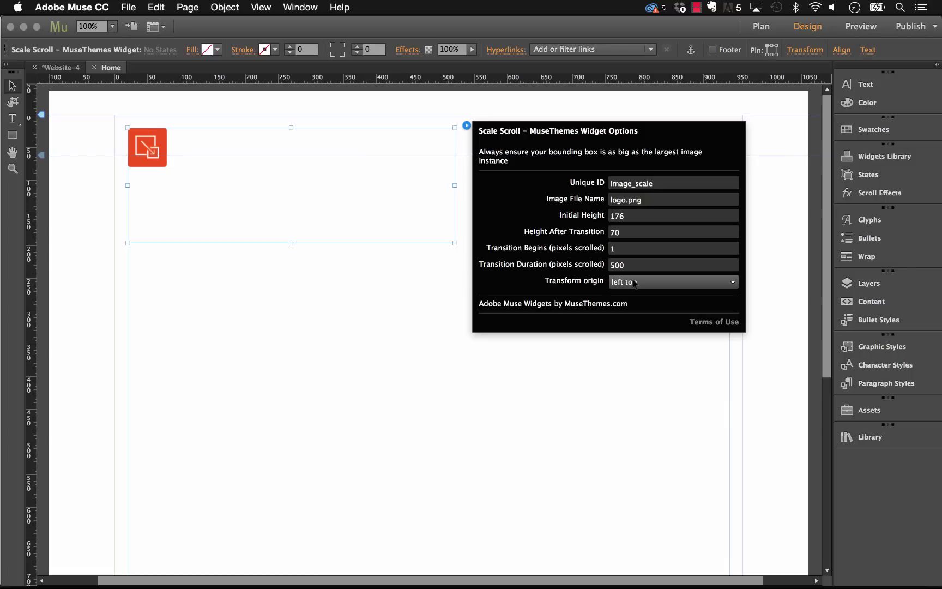
pyautogui.click(639, 282)
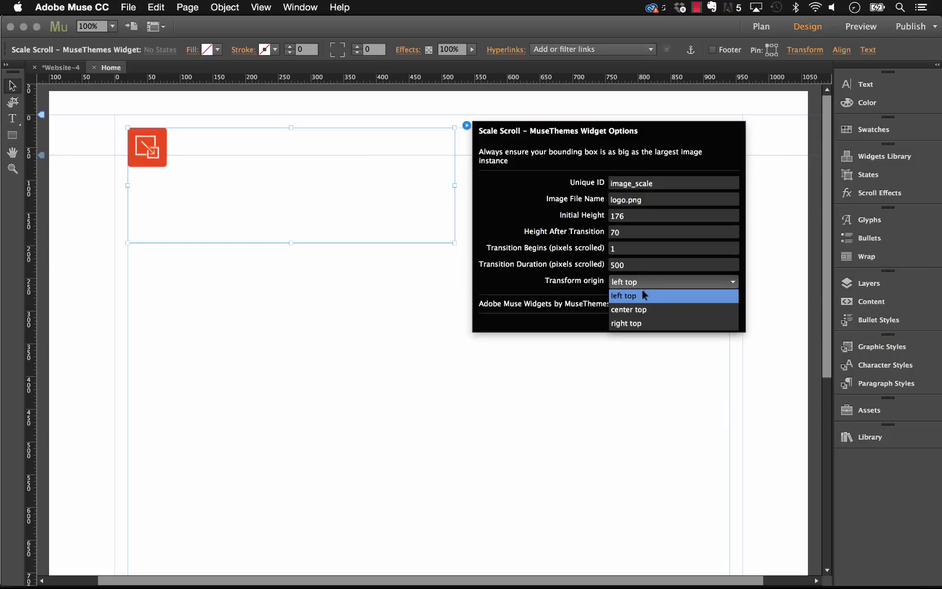
pyautogui.click(636, 324)
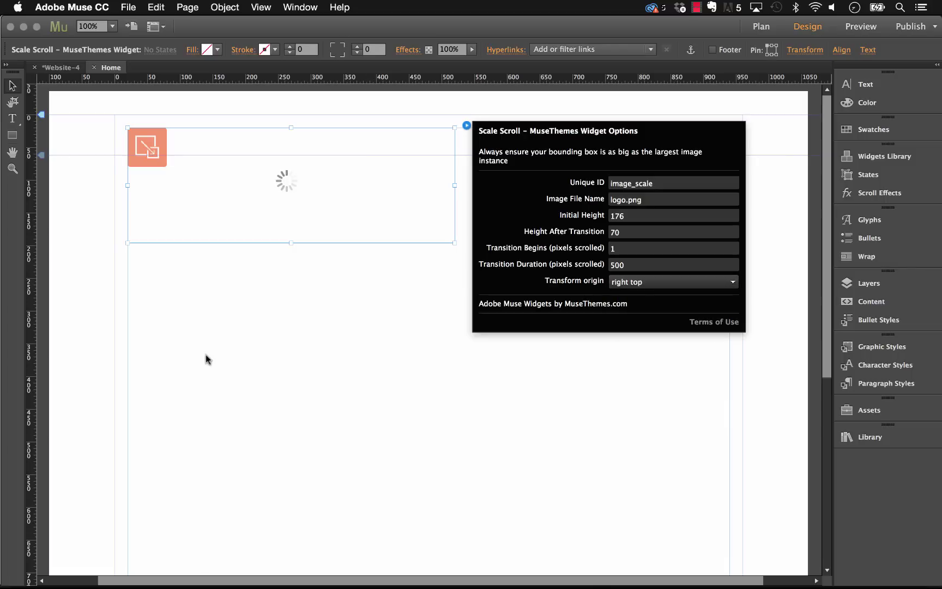
pyautogui.click(299, 295)
# - Preview the page in Safari and scroll to watch the logo shrink toward its right top
pyautogui.click(130, 8)
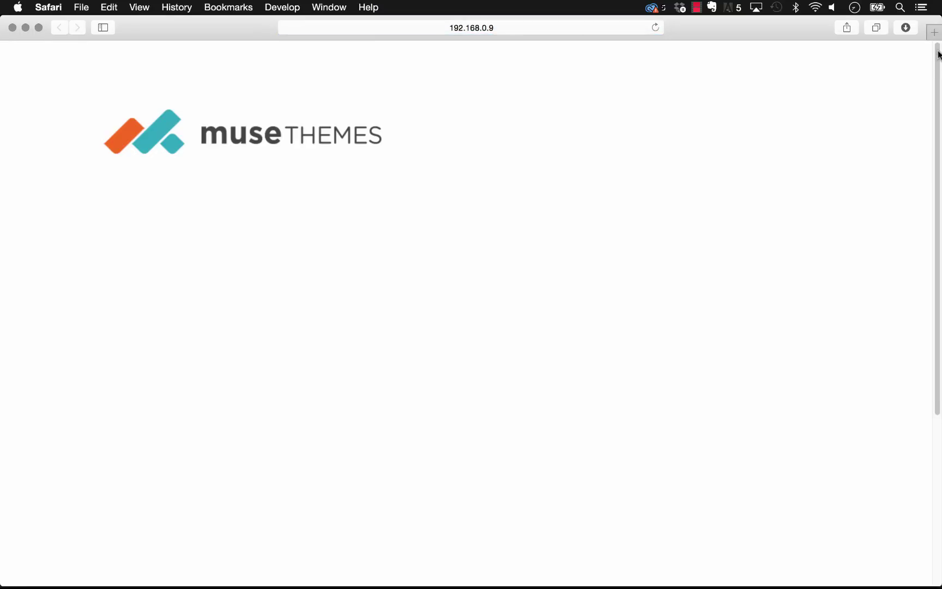
pyautogui.moveTo(939, 53); pyautogui.dragTo(938, 80)
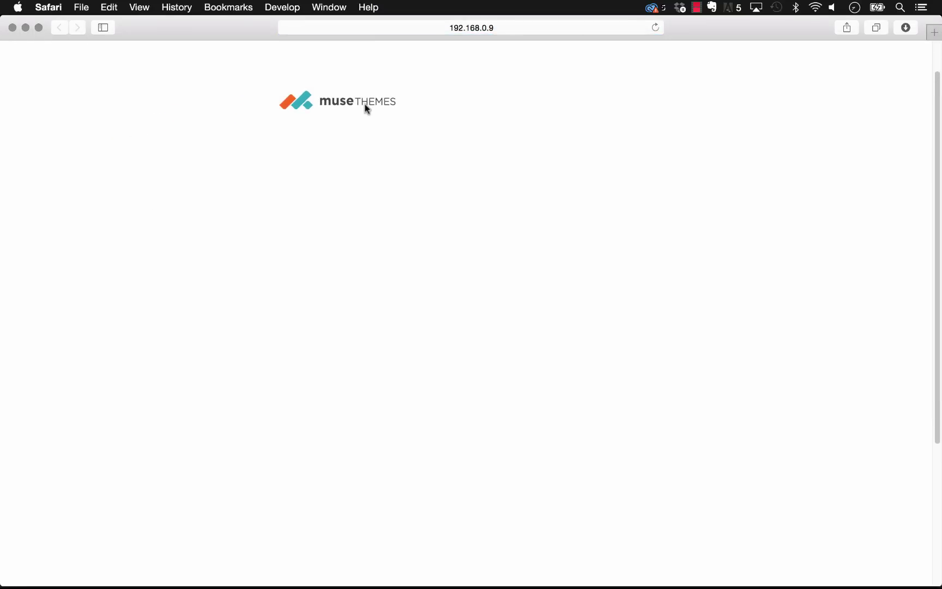
pyautogui.moveTo(392, 587)
# - Move the Scale Scroll widget up toward the page's top-left corner
pyautogui.moveTo(337, 587)
pyautogui.click(373, 567)
pyautogui.moveTo(337, 243); pyautogui.dragTo(208, 164)
pyautogui.click(419, 144)
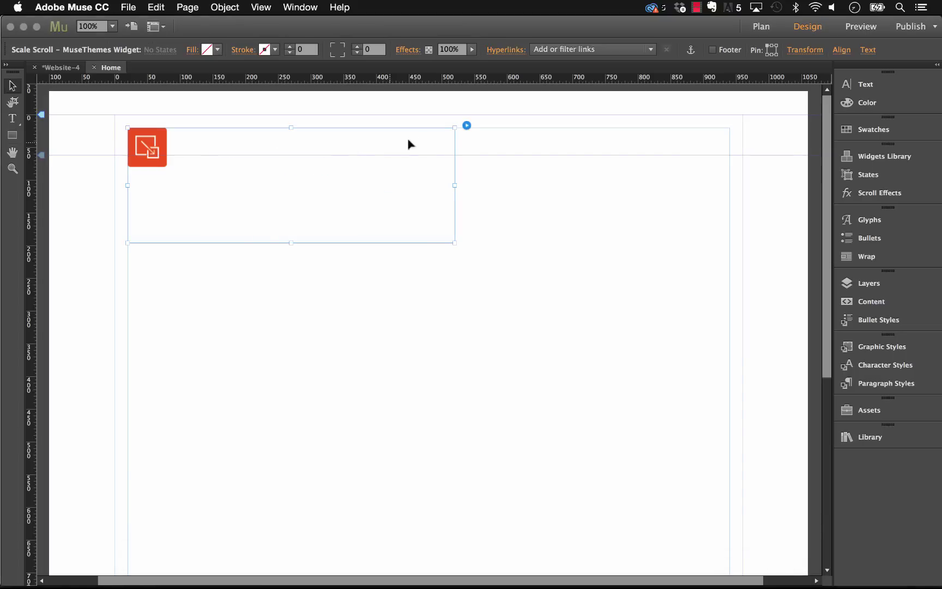
pyautogui.moveTo(340, 149); pyautogui.dragTo(286, 129)
# - Set the widget's Initial Height to 120 and Height After Transition to 50
pyautogui.click(412, 106)
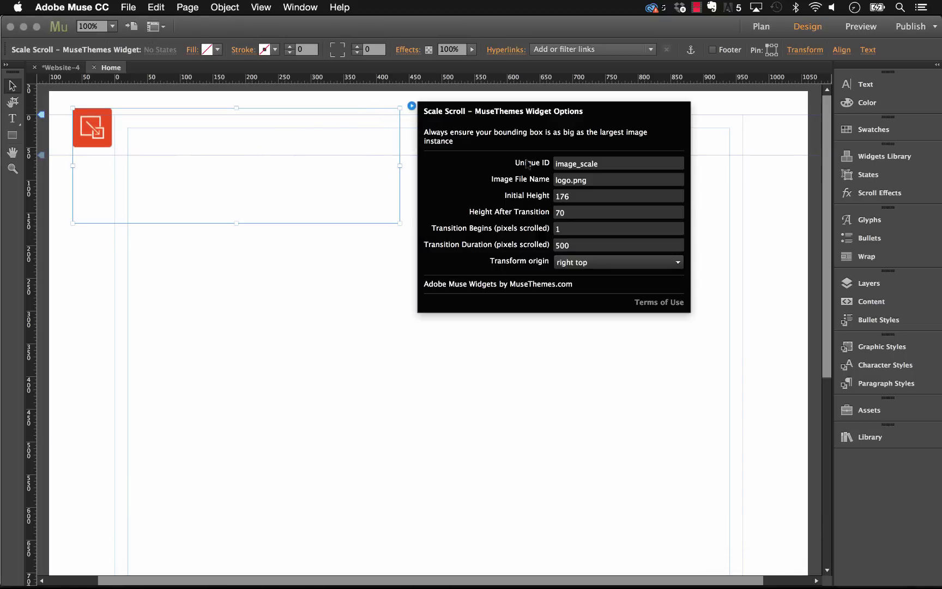
pyautogui.click(577, 192)
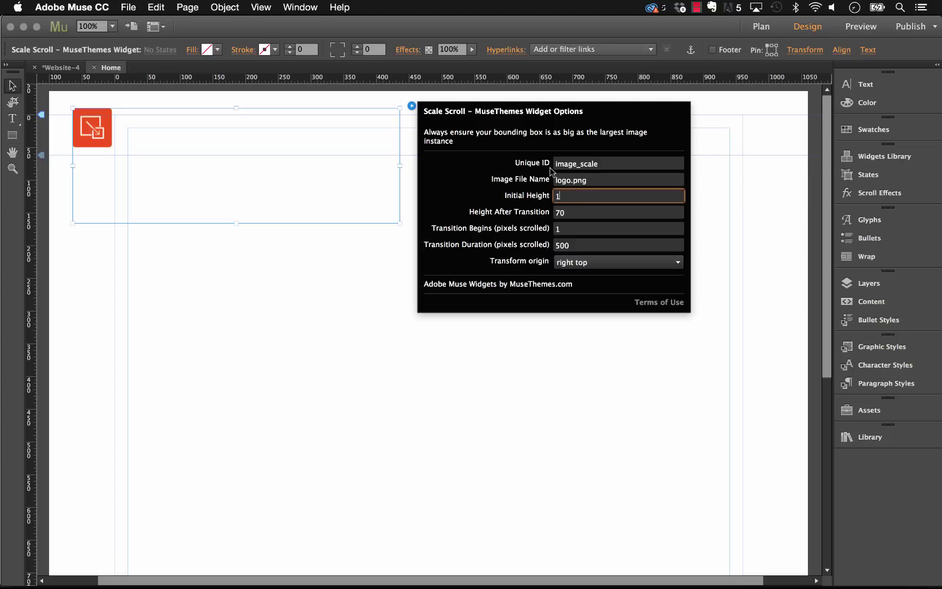
pyautogui.press('Tab')
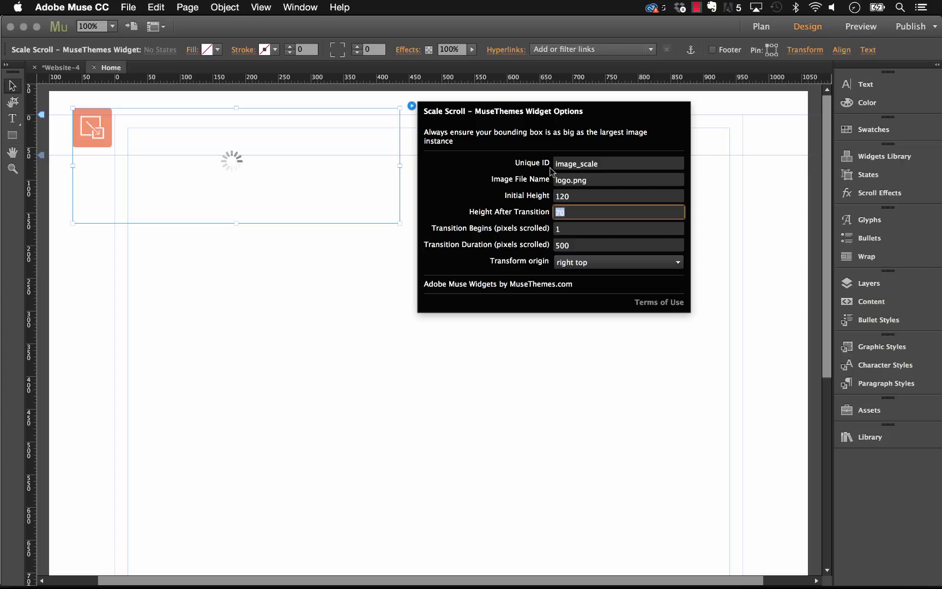
pyautogui.write('5')
pyautogui.press('Return')
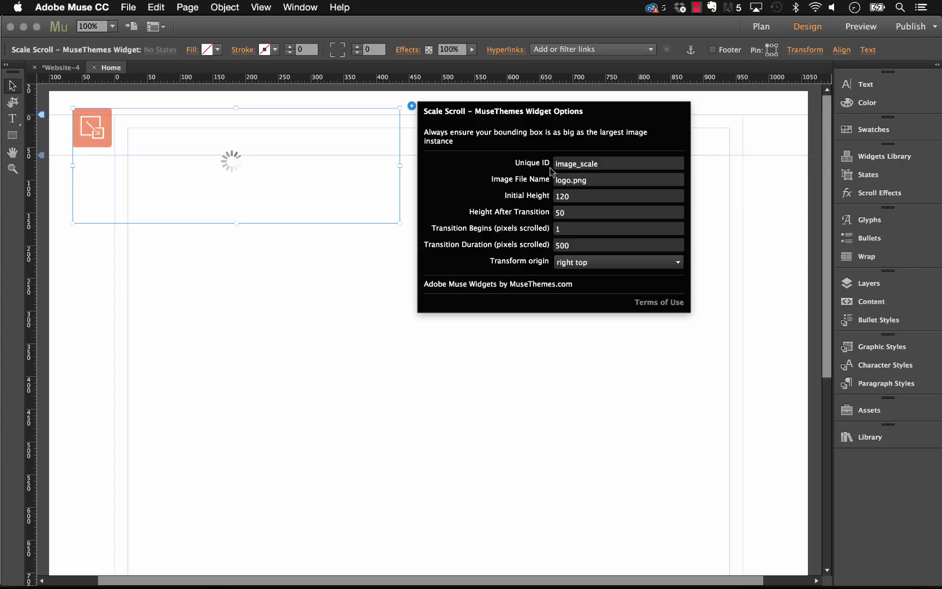
pyautogui.click(511, 64)
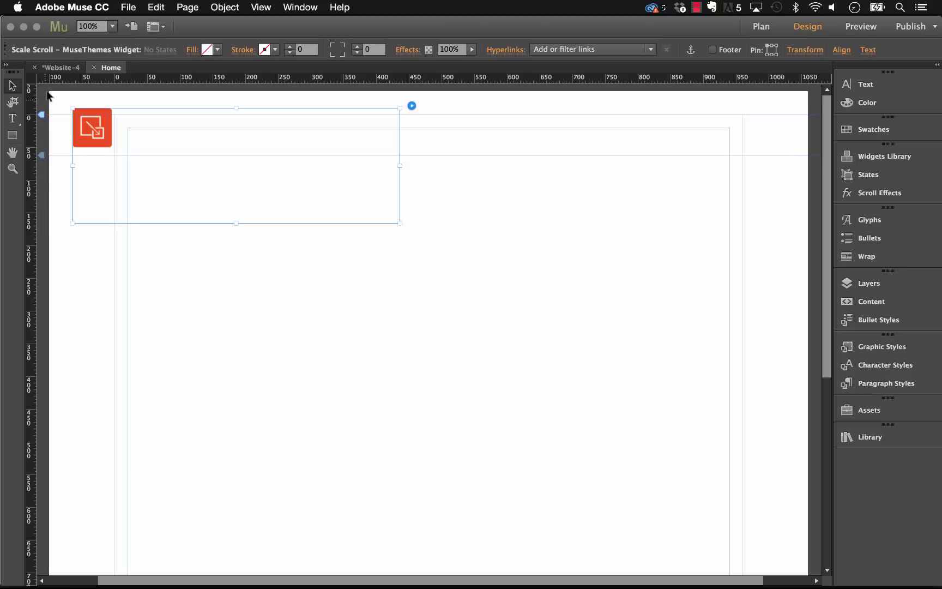
# - Preview the page in Safari and scroll to watch the logo shrink
pyautogui.click(593, 130)
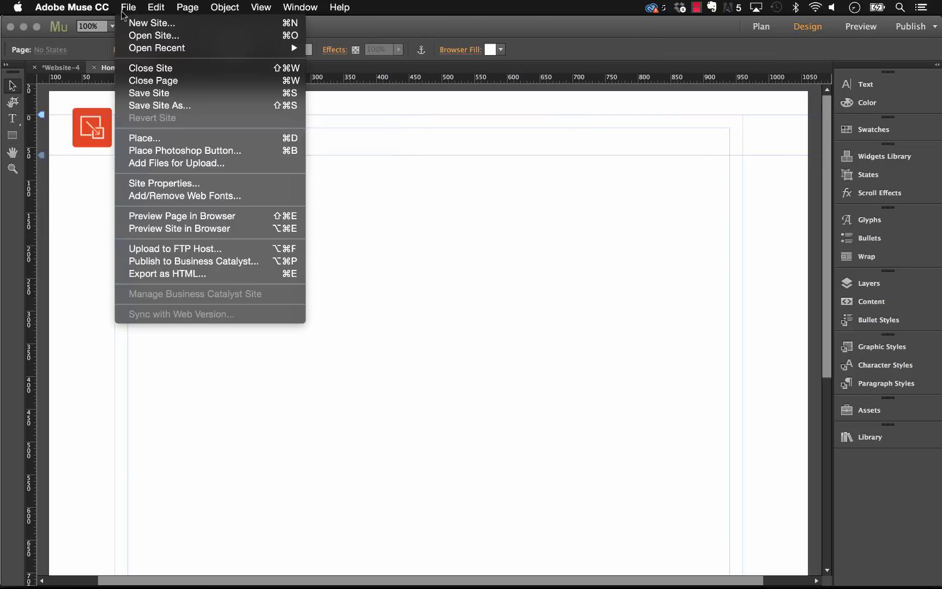
pyautogui.click(129, 7)
pyautogui.press('super+shift+e')
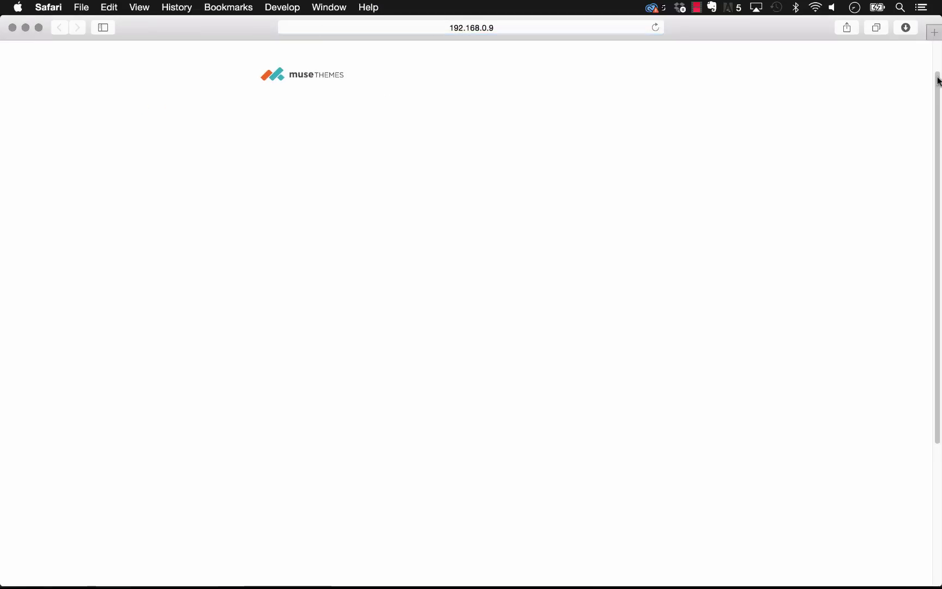
pyautogui.moveTo(939, 133); pyautogui.dragTo(925, 24)
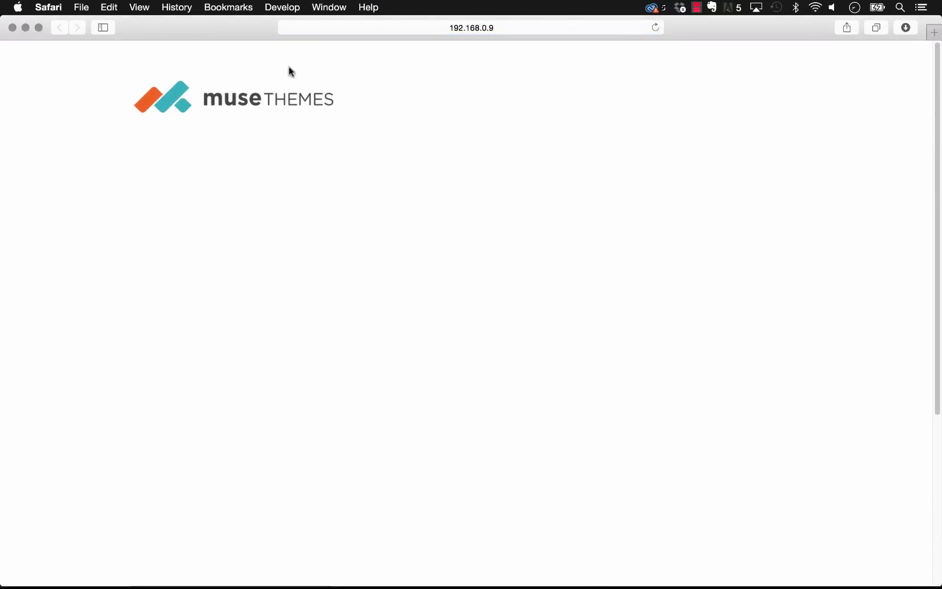
# - Set the Scale Scroll widget's transform origin to left top, then preview the page in the browser again
pyautogui.click(373, 563)
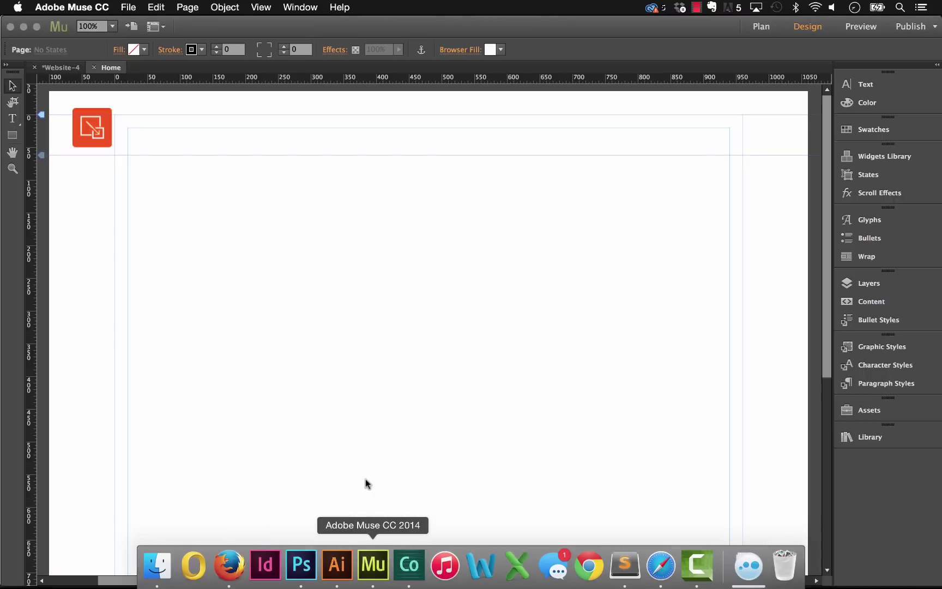
pyautogui.click(142, 147)
pyautogui.click(412, 106)
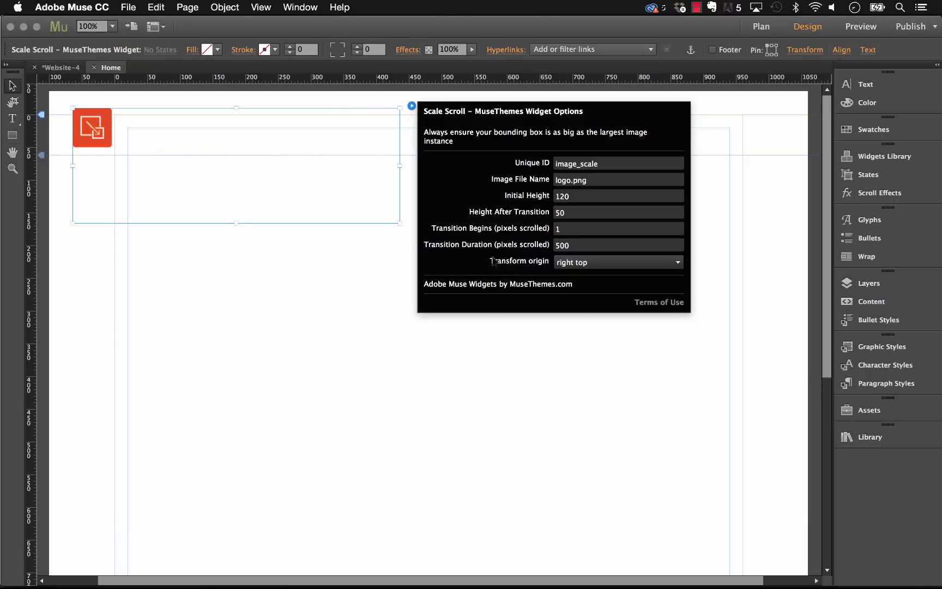
pyautogui.click(573, 262)
pyautogui.click(574, 275)
pyautogui.click(188, 147)
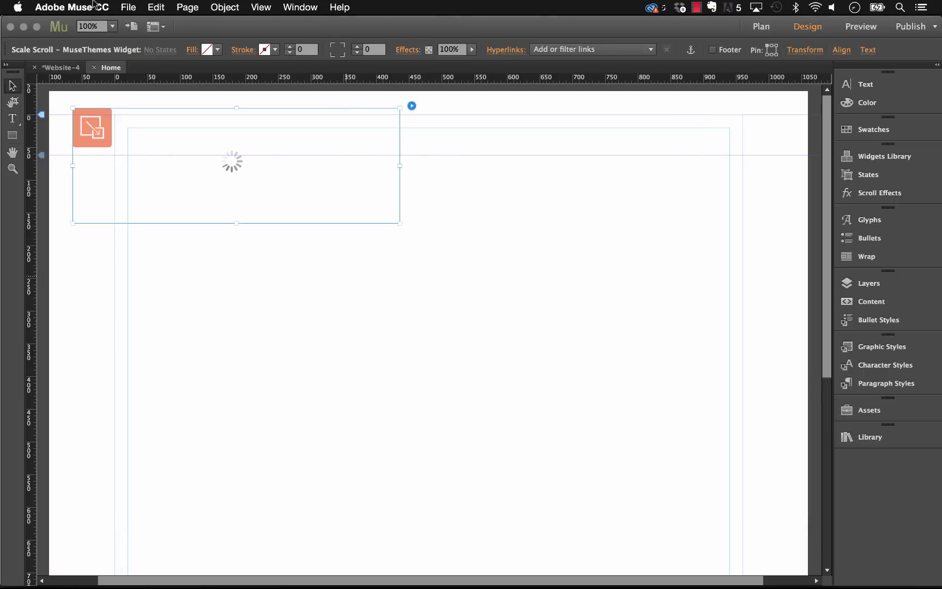
pyautogui.click(128, 7)
pyautogui.click(206, 216)
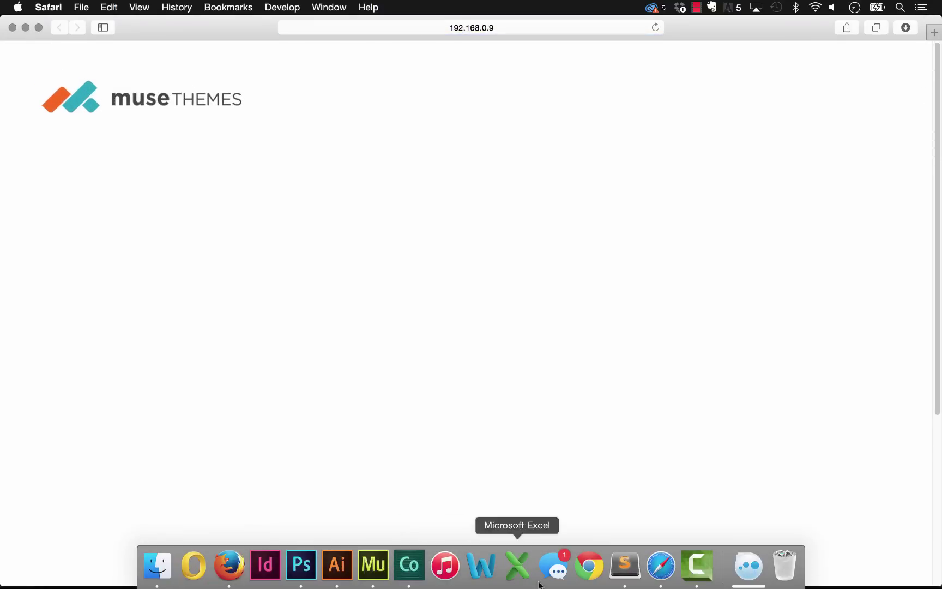
# - Enter 'mnht' in Safari's address bar, pick the MNHTN template page, and open its desktop preview
pyautogui.click(404, 27)
pyautogui.press('BackSpace')
pyautogui.write('mnht')
pyautogui.click(392, 142)
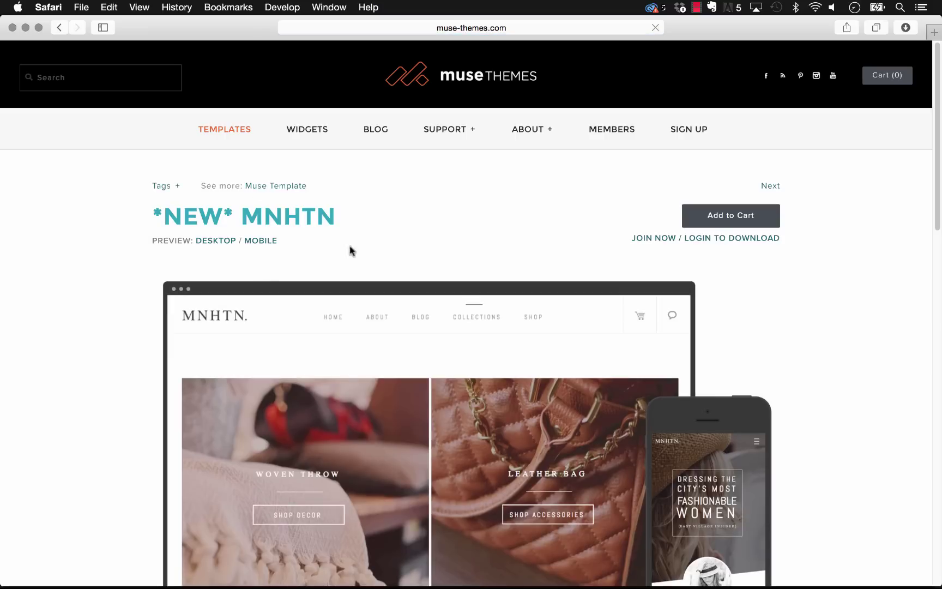
pyautogui.click(209, 245)
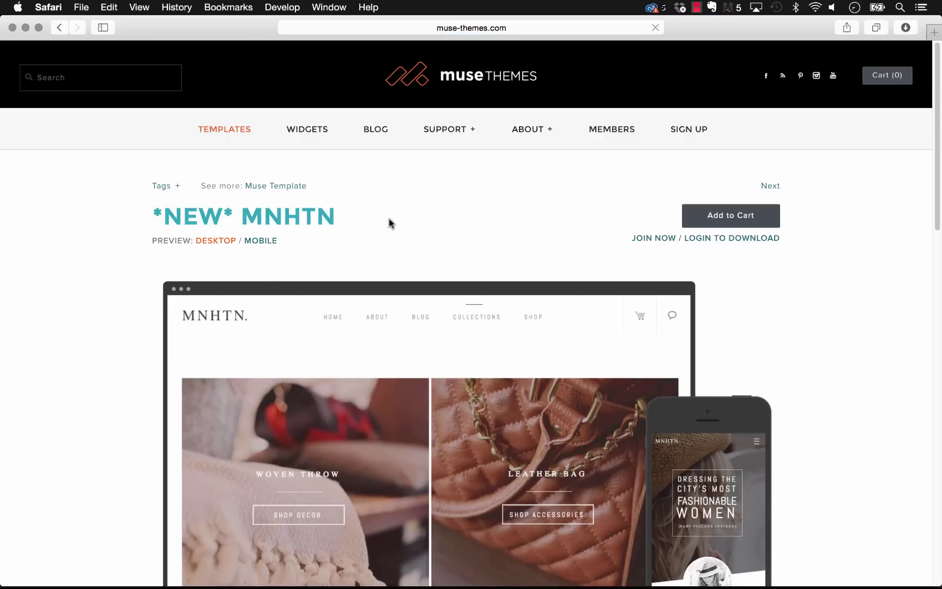